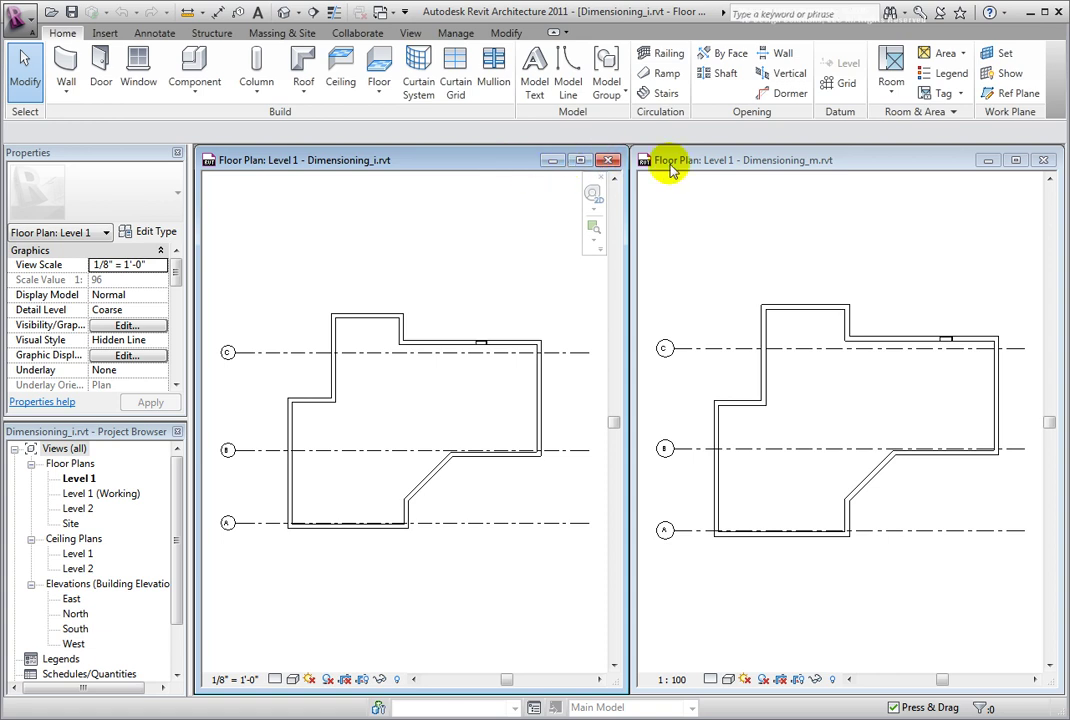
Activate the Dimensioning_m plan and zoom in on the window in its upper wall
click(756, 161)
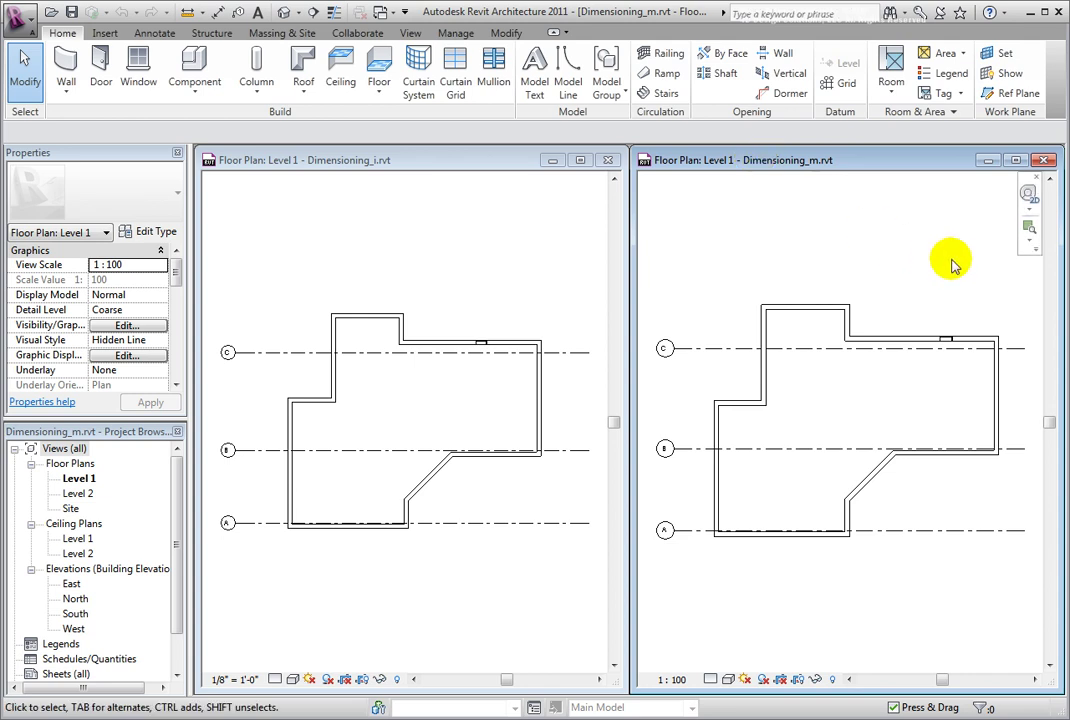
scroll(1012, 315, up, 5)
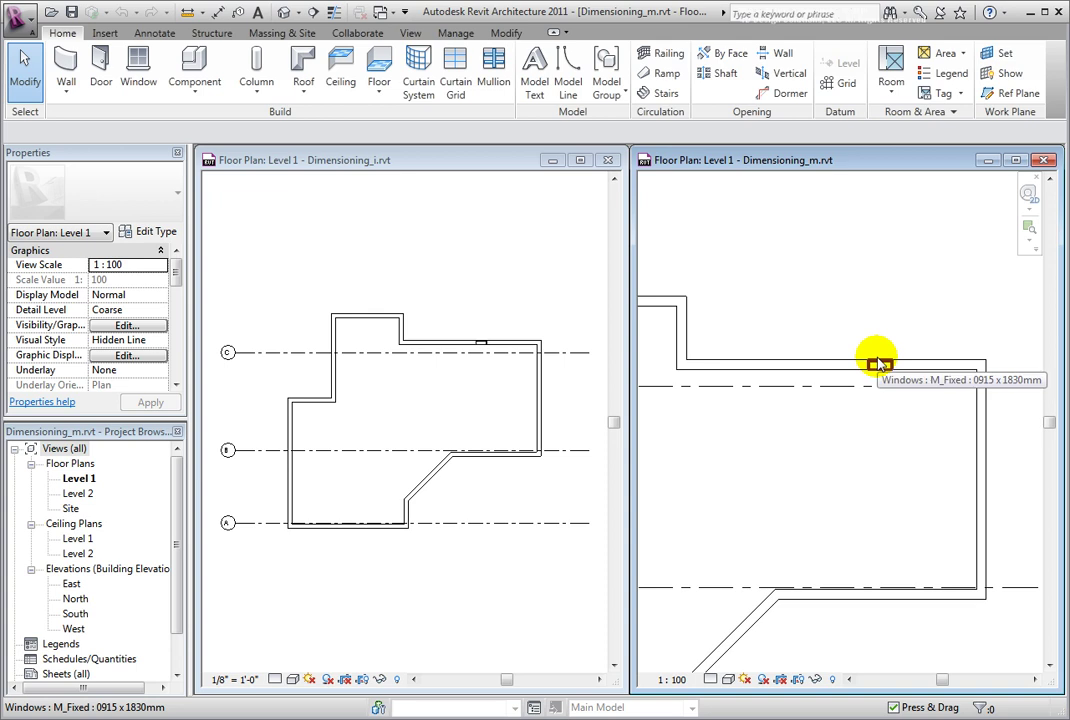
Zoom into the Dimensioning_i plan and select the window in its upper wall
click(492, 162)
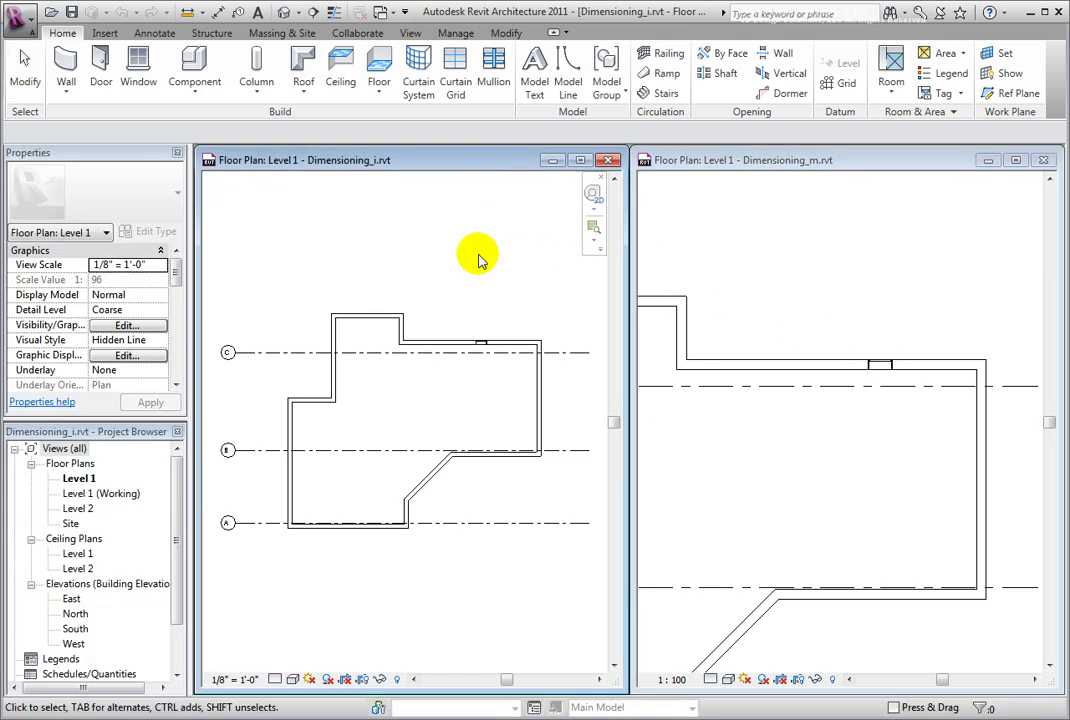
scroll(478, 359, up, 5)
middle_drag(490, 323, 452, 358)
click(437, 342)
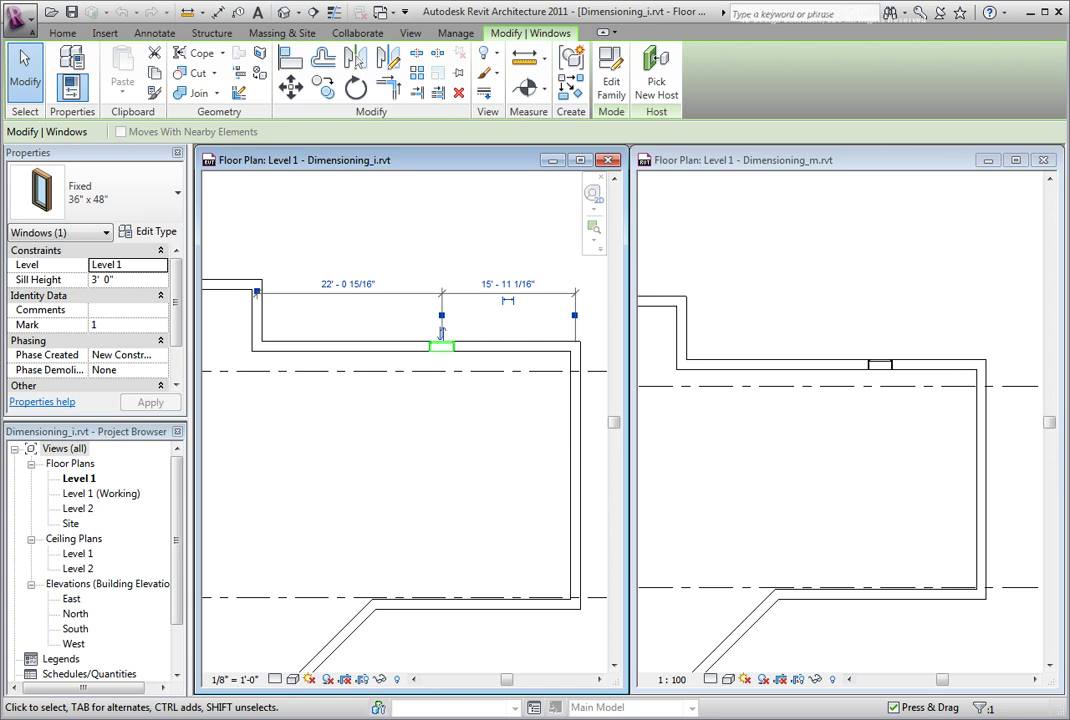
Change the window's 22'-0 15/16" temporary dimension to 20', leaving 18' on the right
click(333, 285)
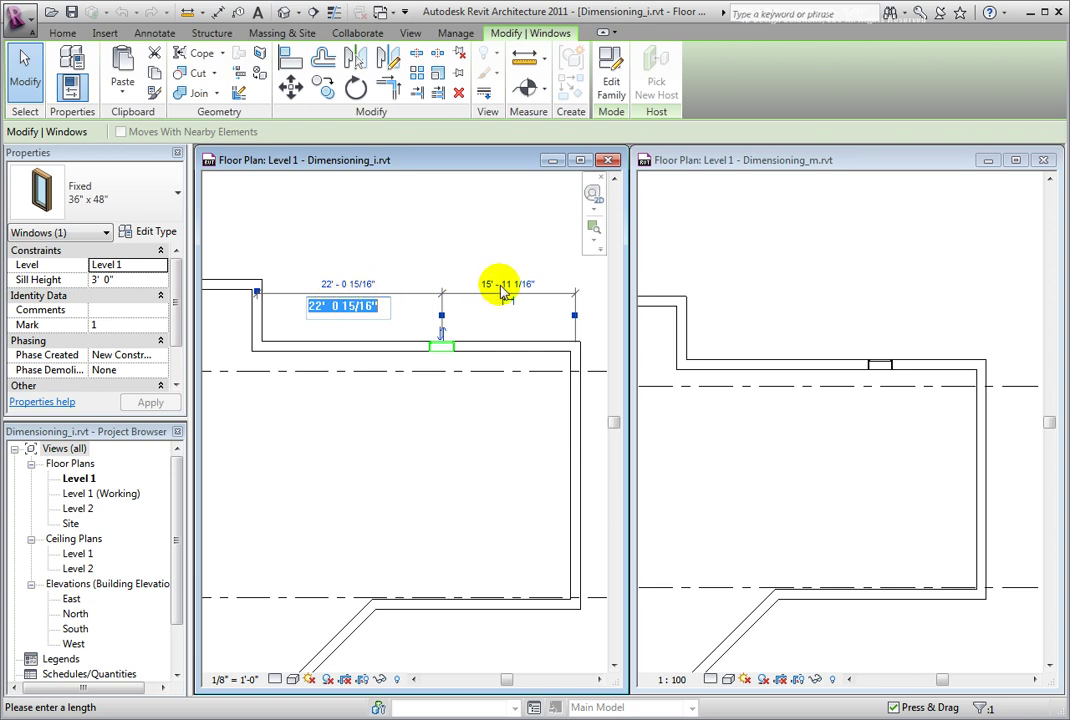
click(498, 284)
click(503, 287)
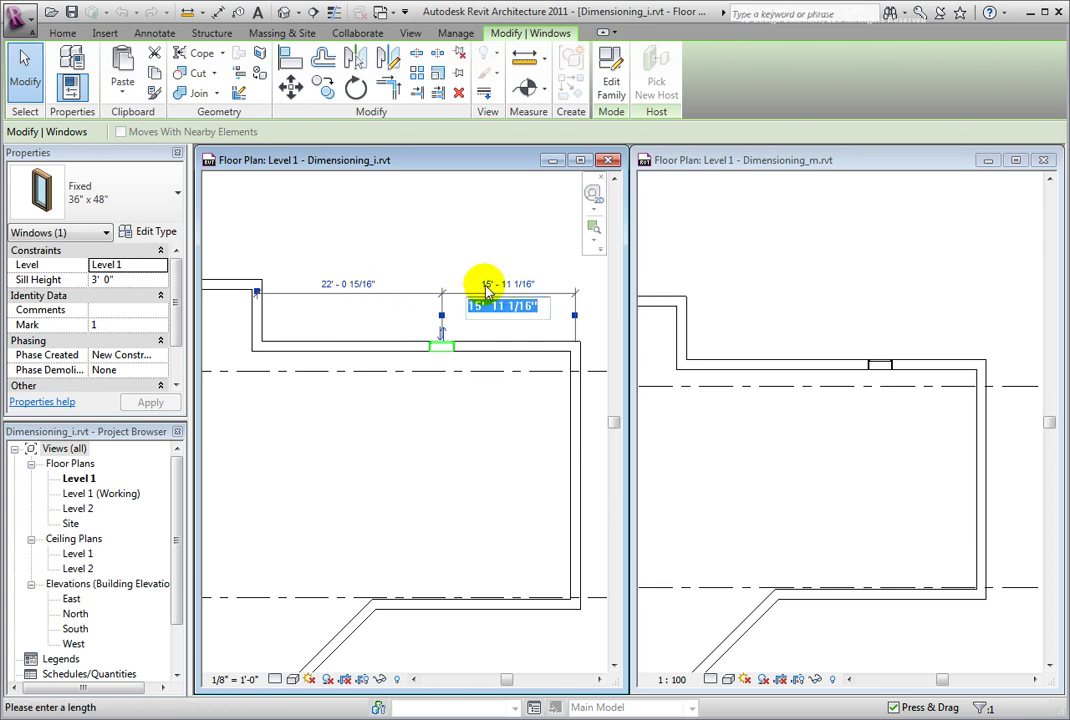
click(343, 286)
click(343, 287)
key(BackSpace)
text(20)
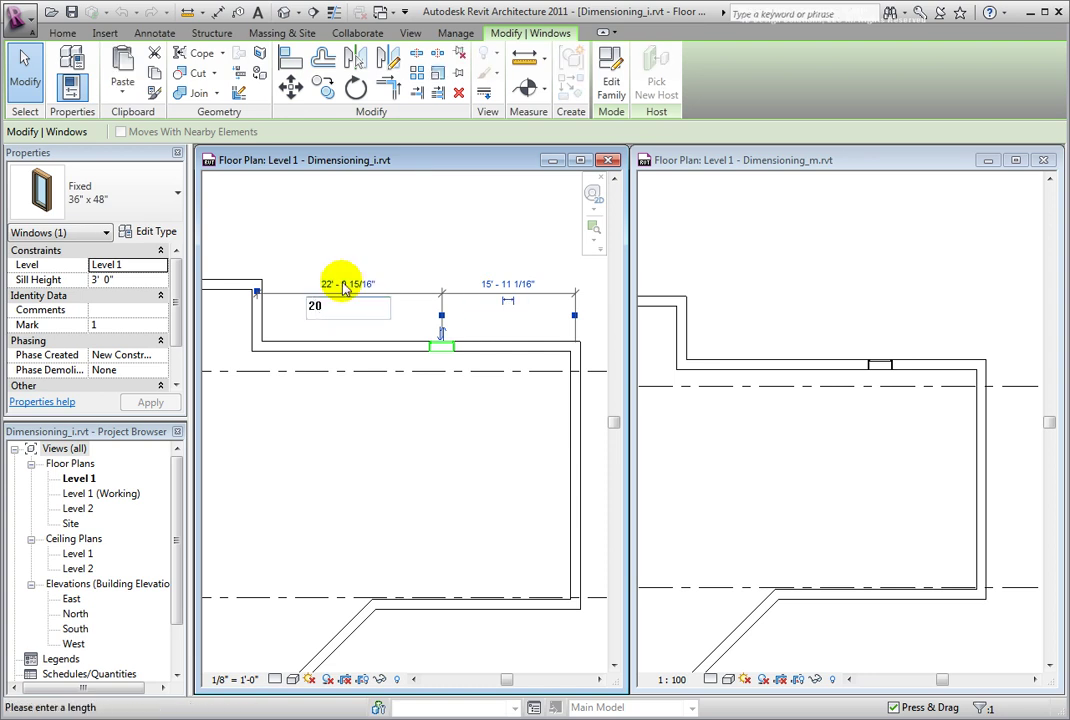
key(Return)
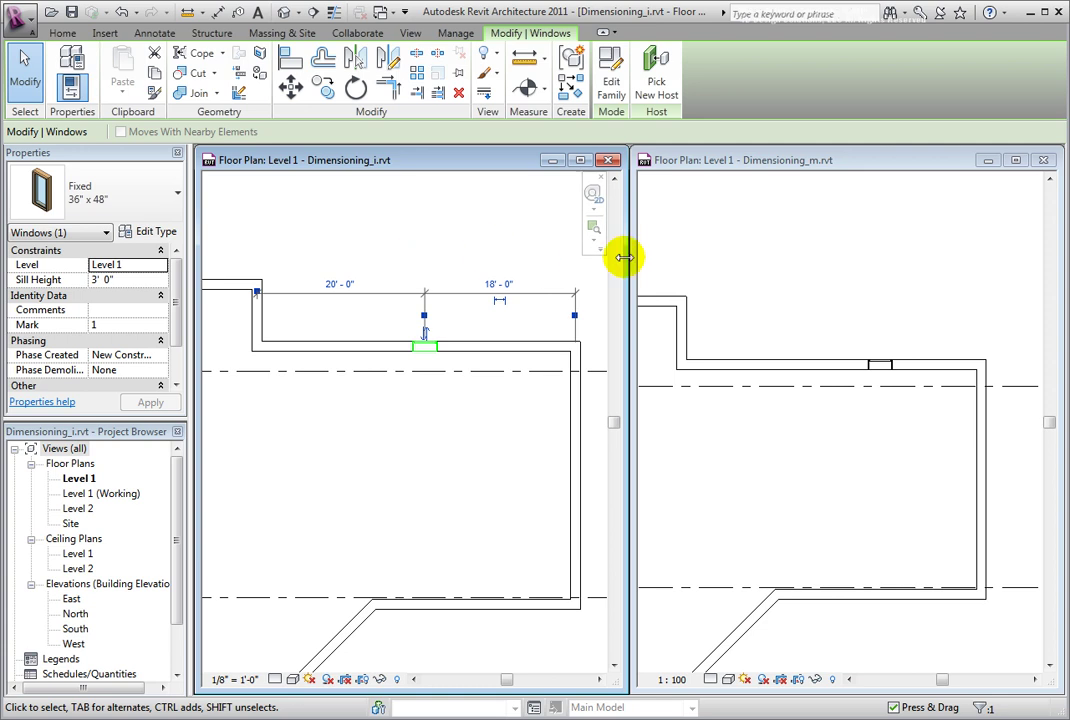
Select the Dimensioning_m window and overwrite its 6650.0 temporary dimension, mistakenly entering 6
click(738, 270)
click(876, 353)
click(878, 363)
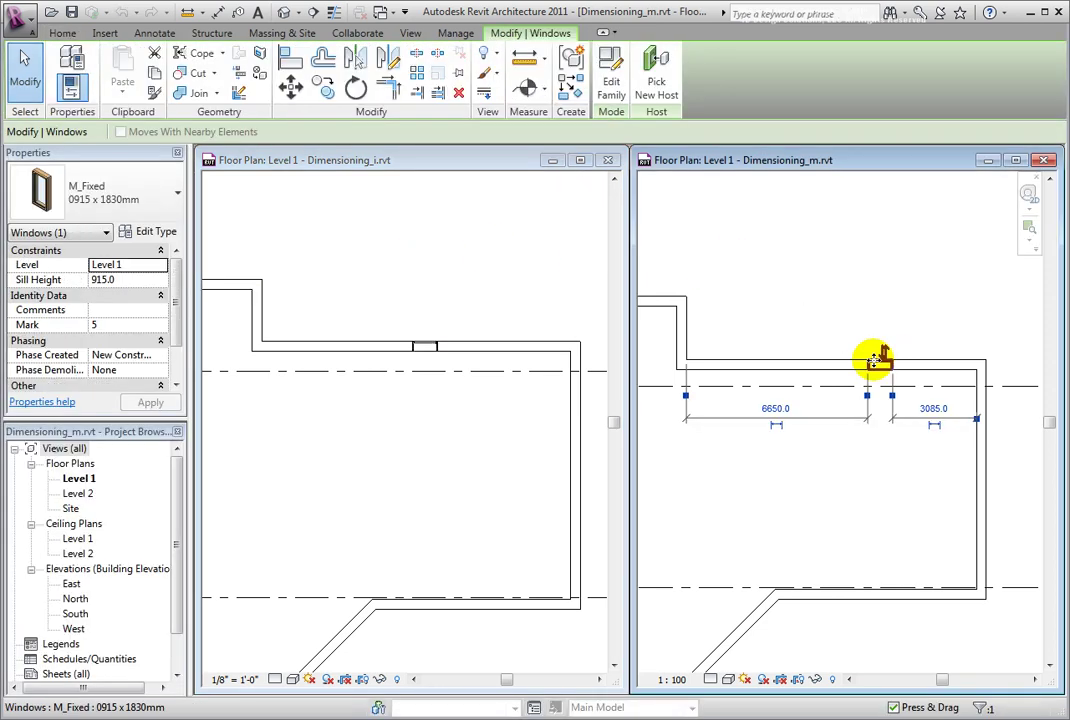
click(779, 409)
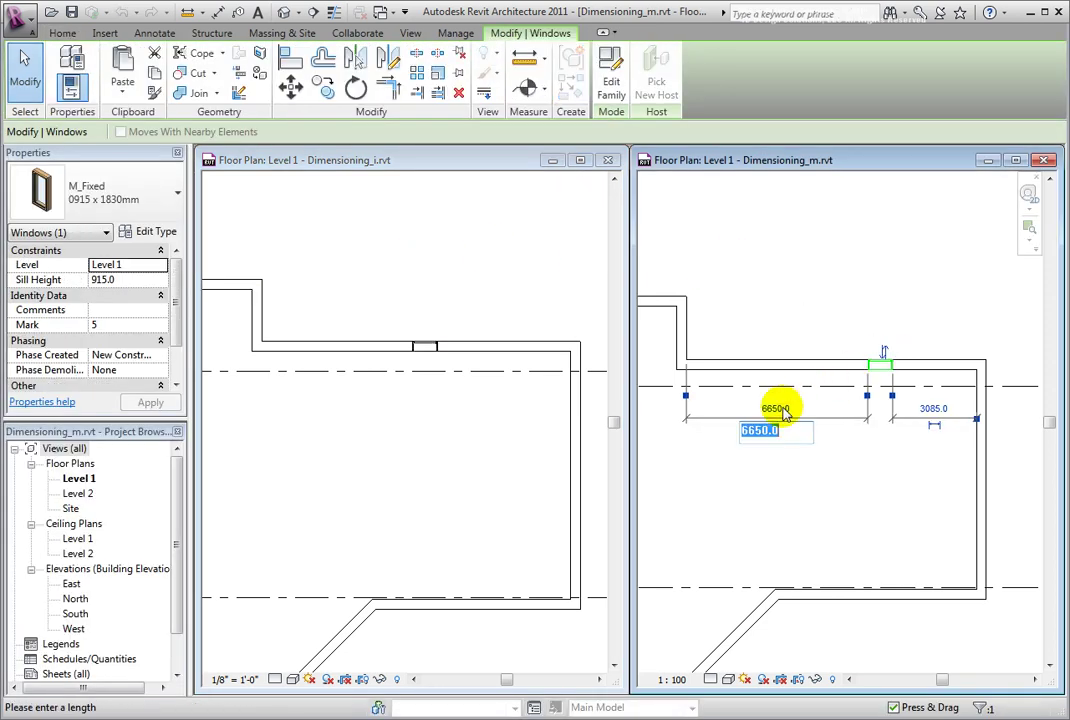
key(BackSpace)
text(6)
key(Return)
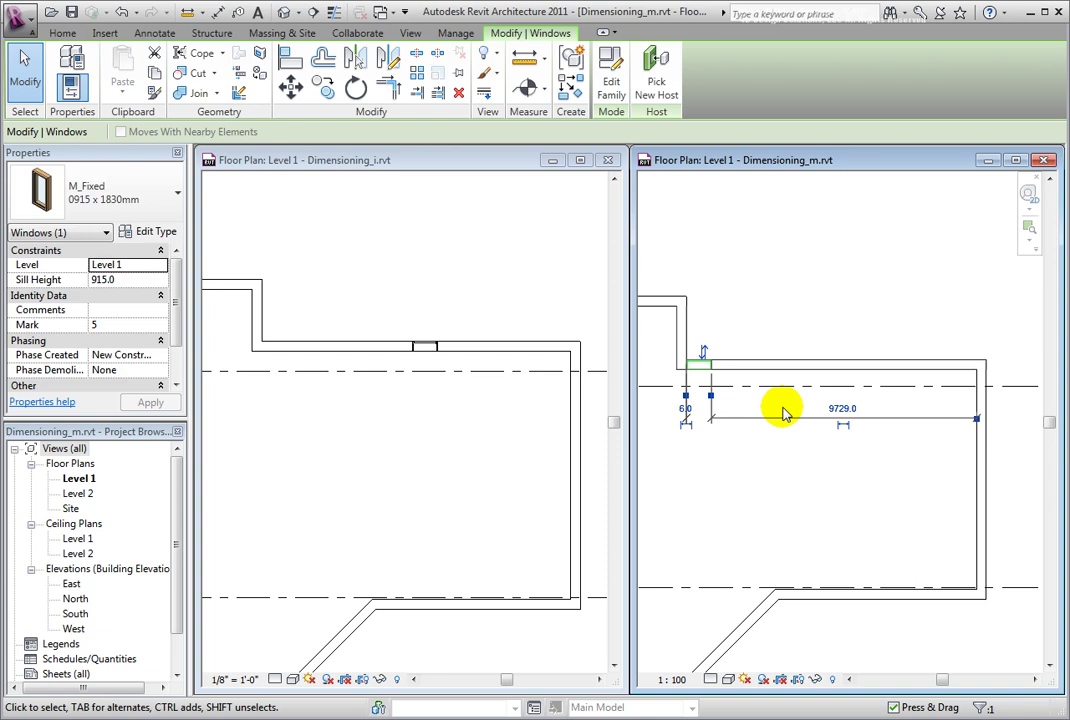
Correct the distance to 6000, leaving 3735.0 on the right, and reselect to verify
click(686, 408)
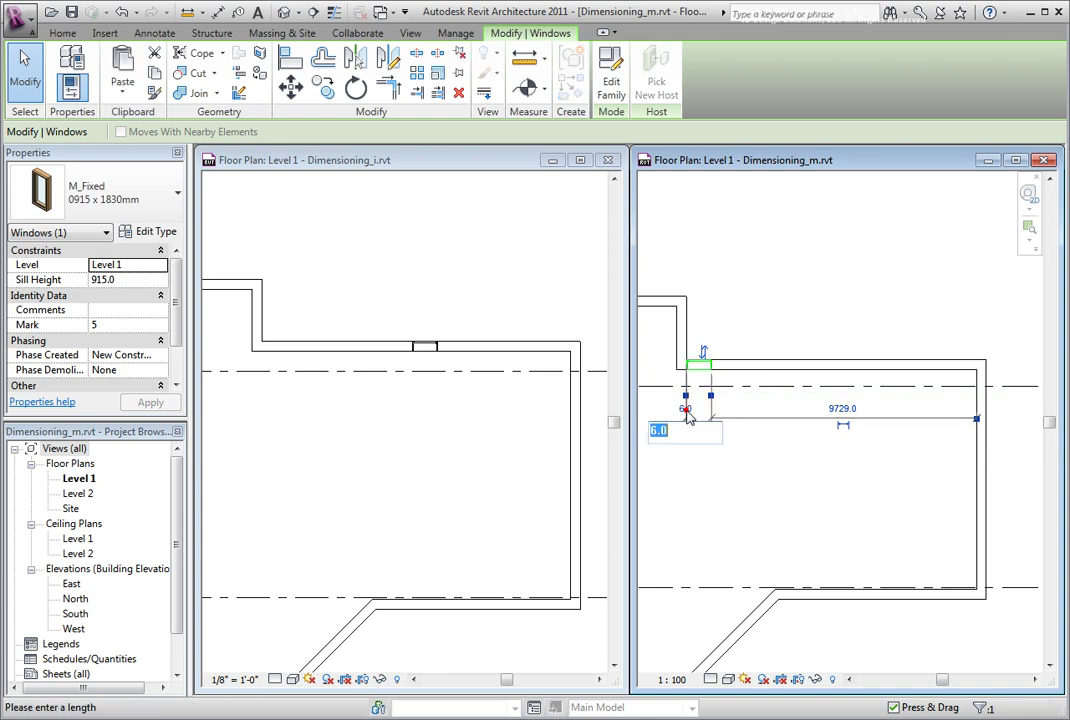
text(6)
text(000)
key(Return)
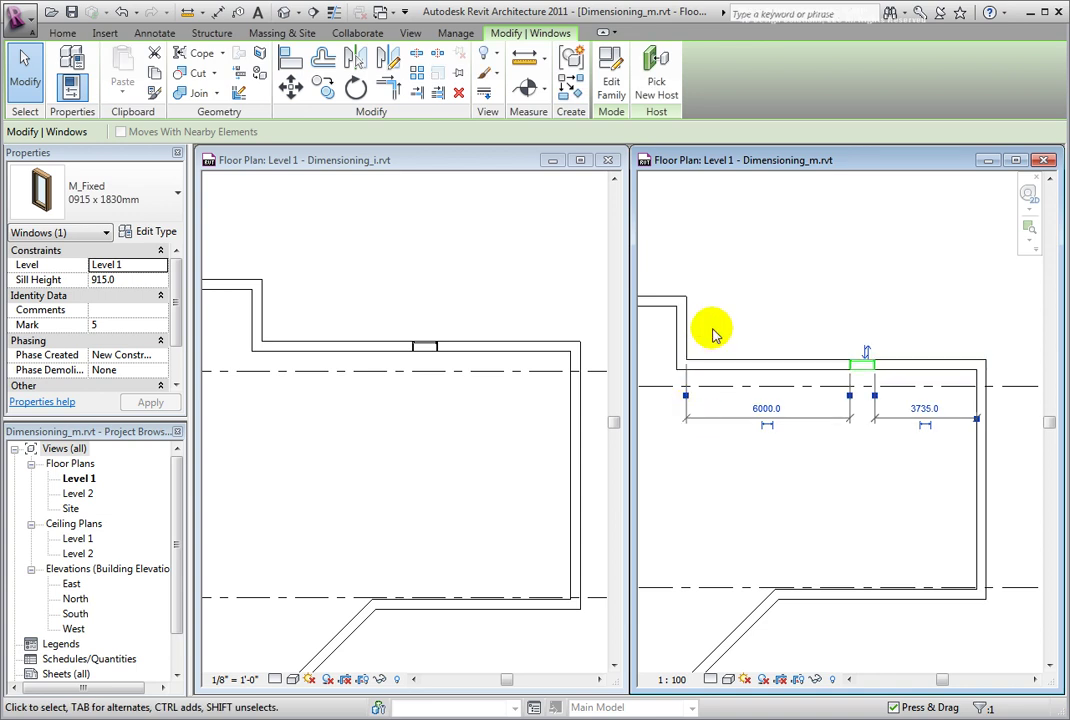
click(743, 270)
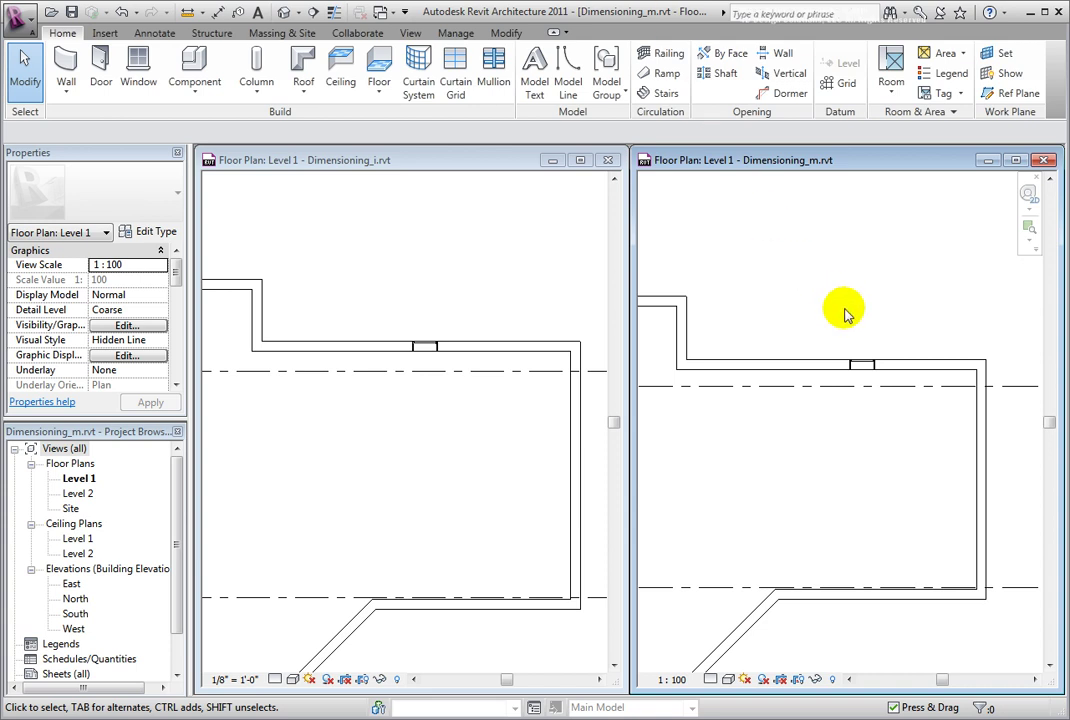
click(864, 364)
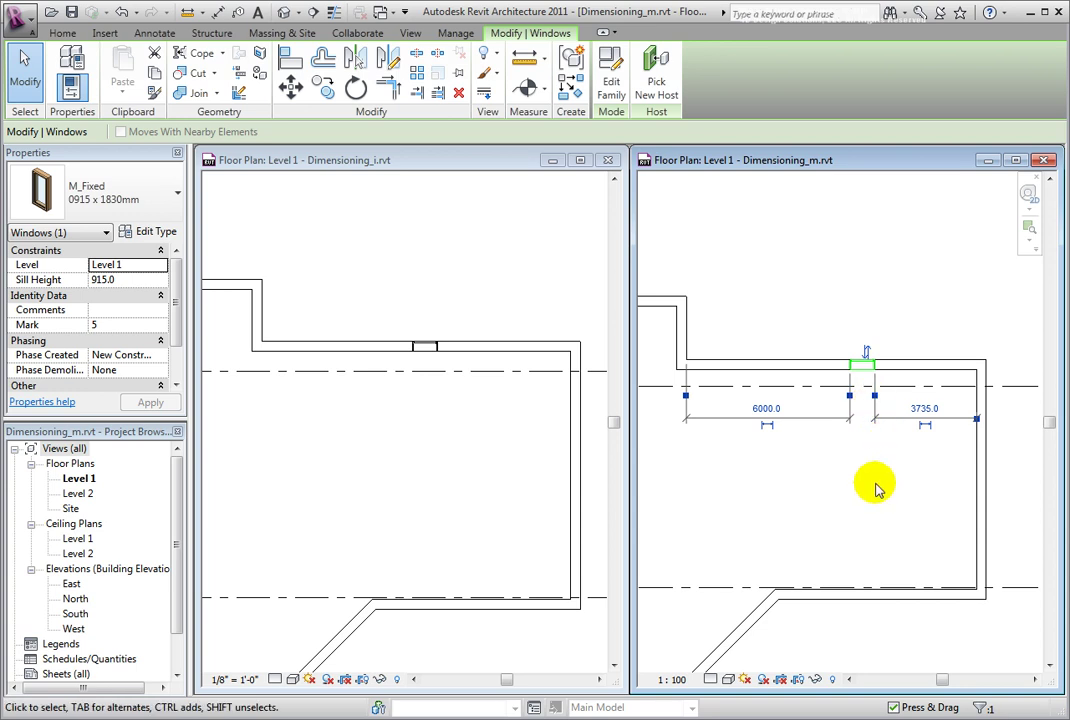
Snap the Dimensioning_i window's witness lines to the wall faces, giving 19'-5 1/16" and 18'-6 15/16"
click(470, 408)
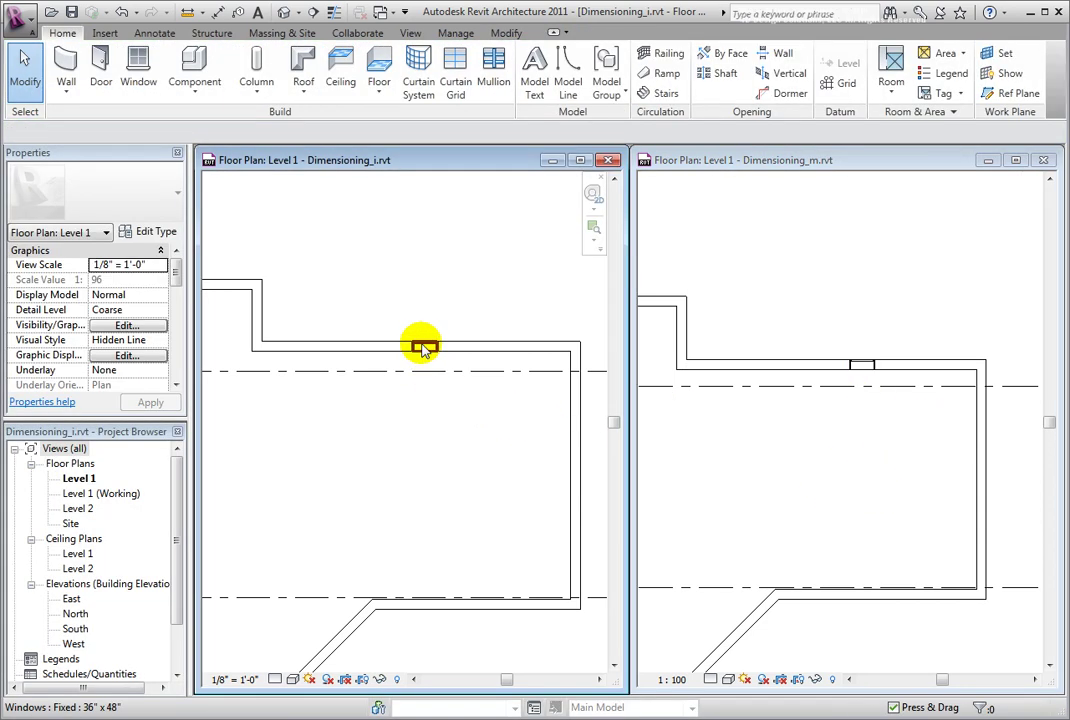
click(422, 347)
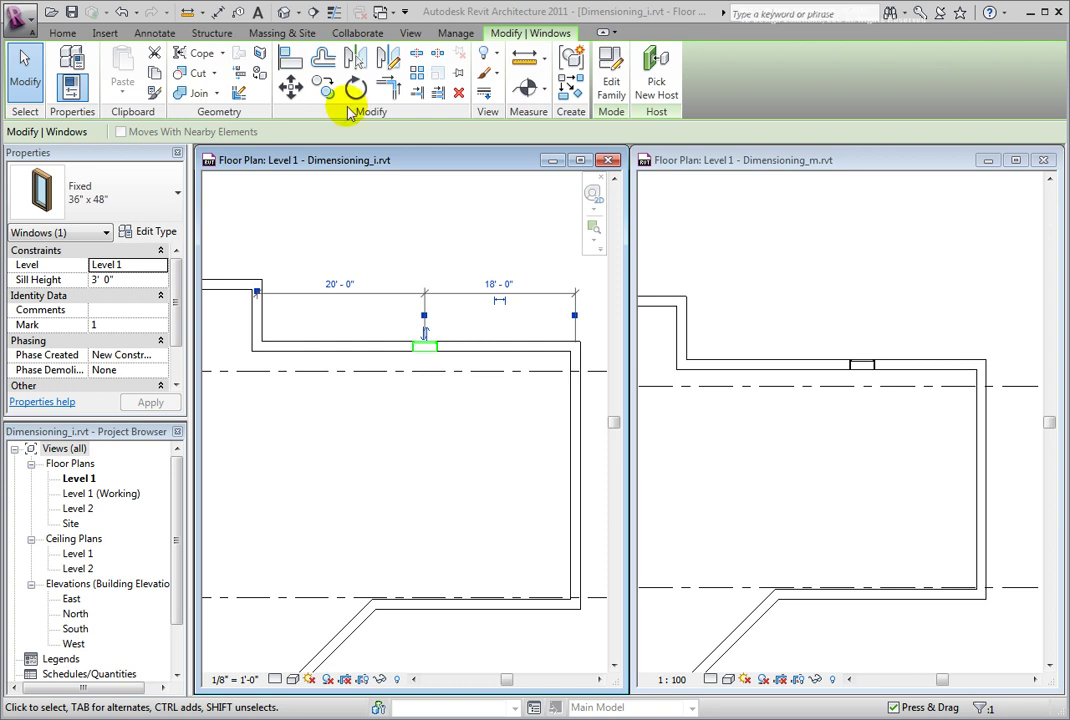
click(575, 318)
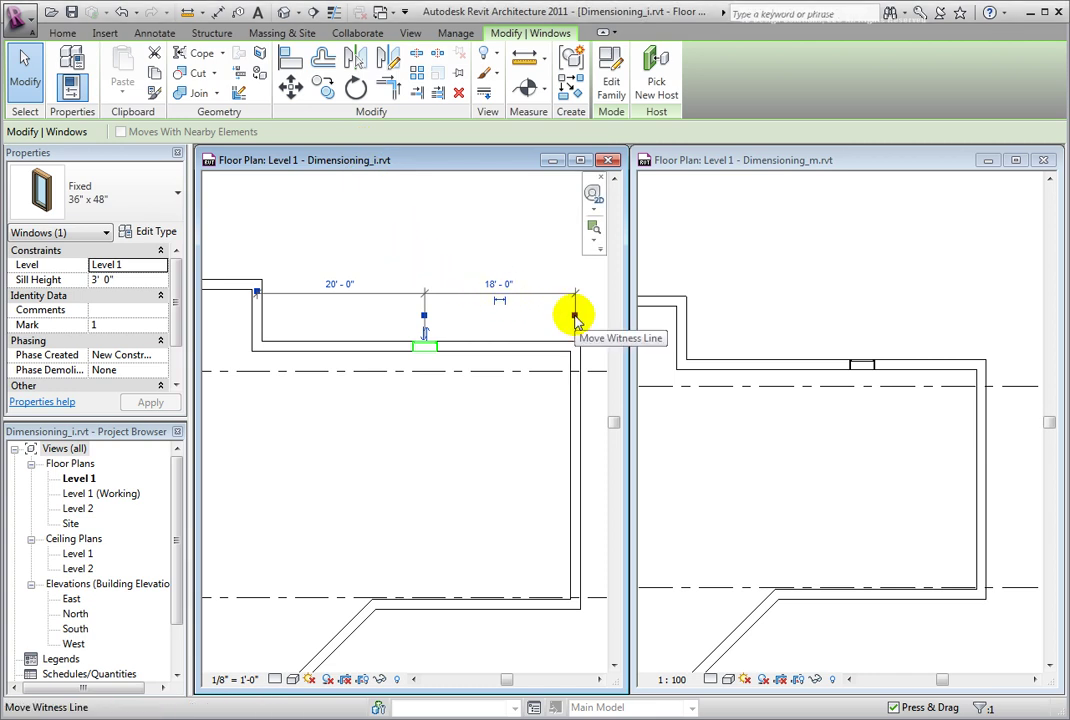
drag(575, 318, 570, 320)
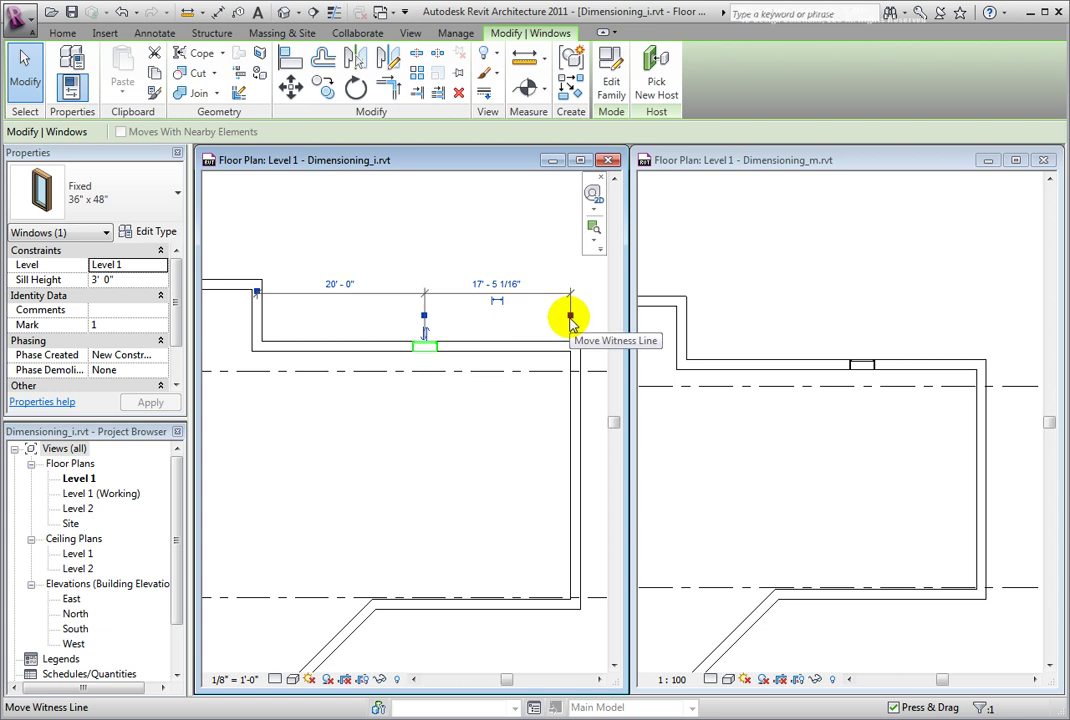
drag(570, 320, 572, 321)
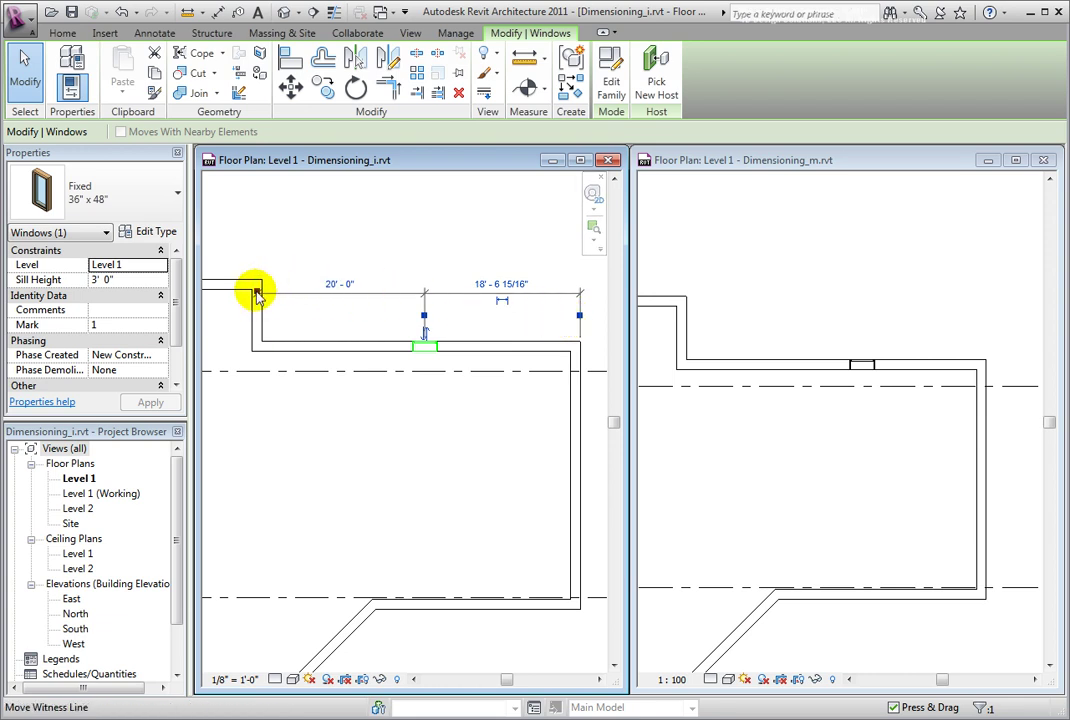
drag(257, 295, 263, 290)
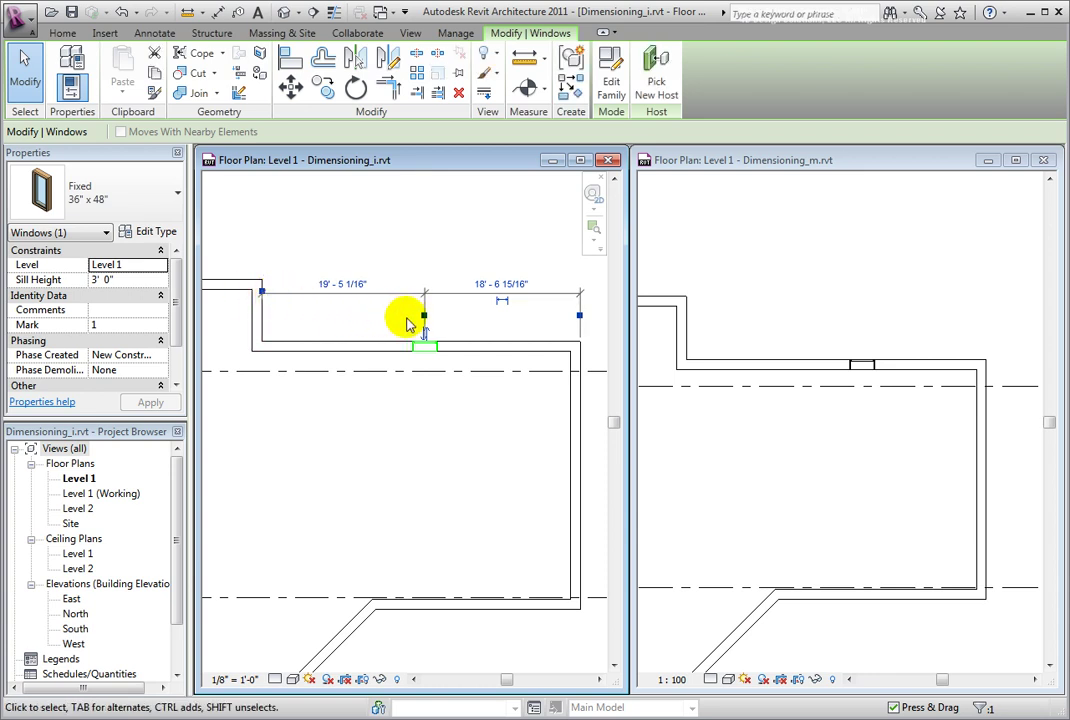
click(286, 58)
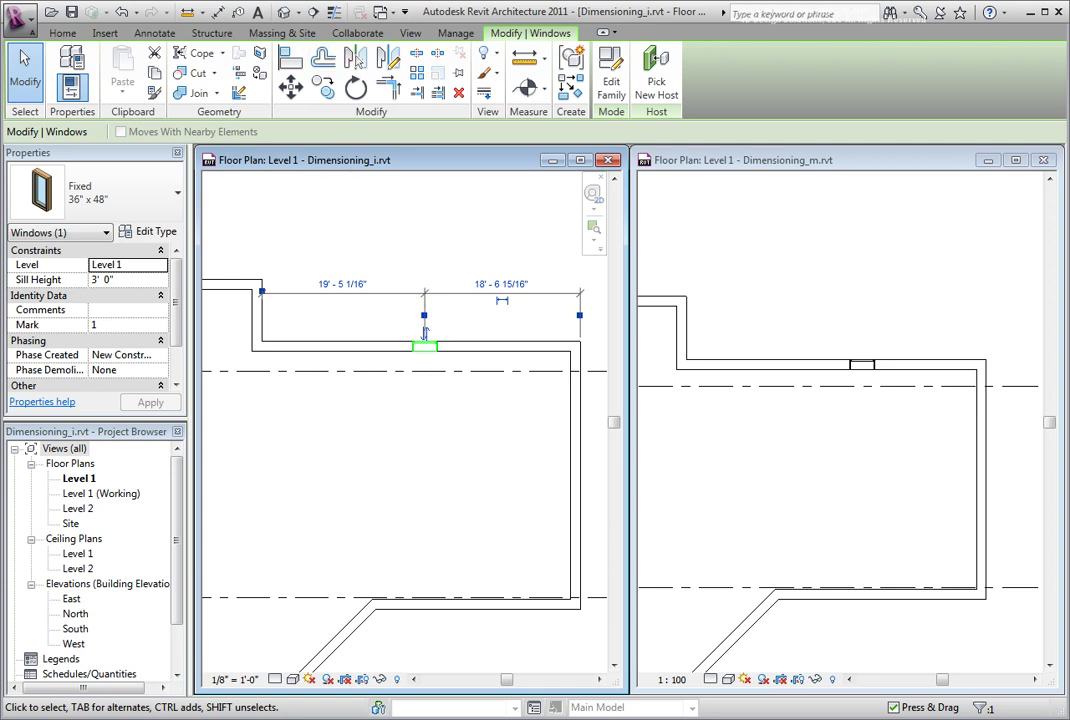
Move the Dimensioning_m window's witness lines to the left wall face and the window's far edge
click(714, 165)
click(858, 363)
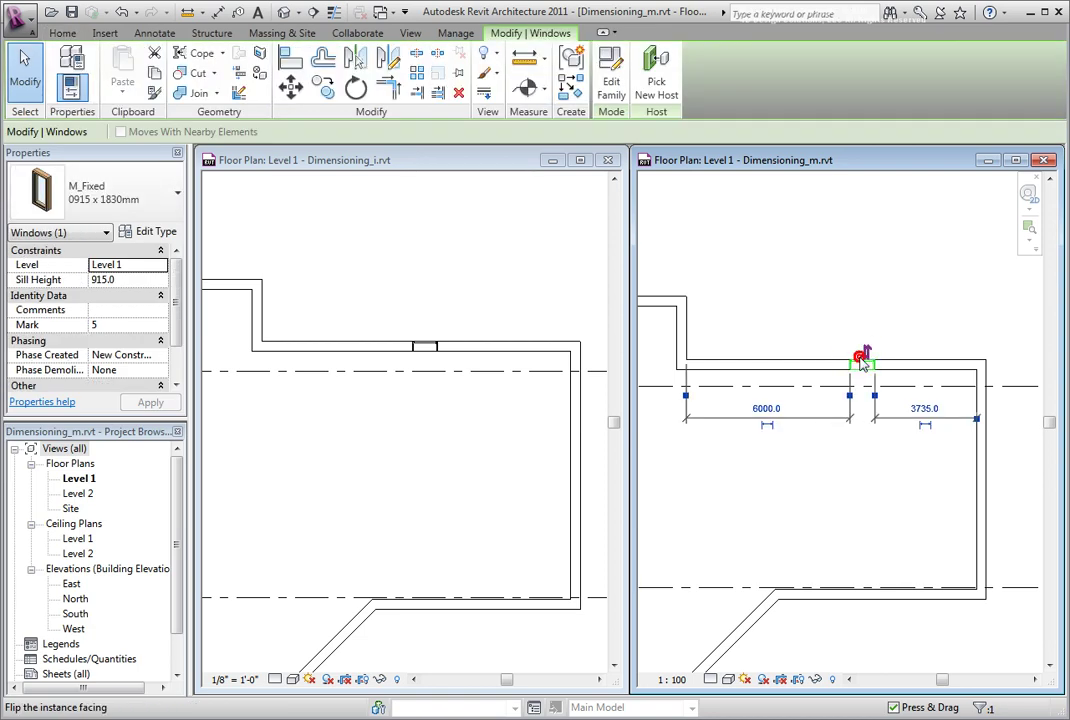
drag(685, 397, 676, 399)
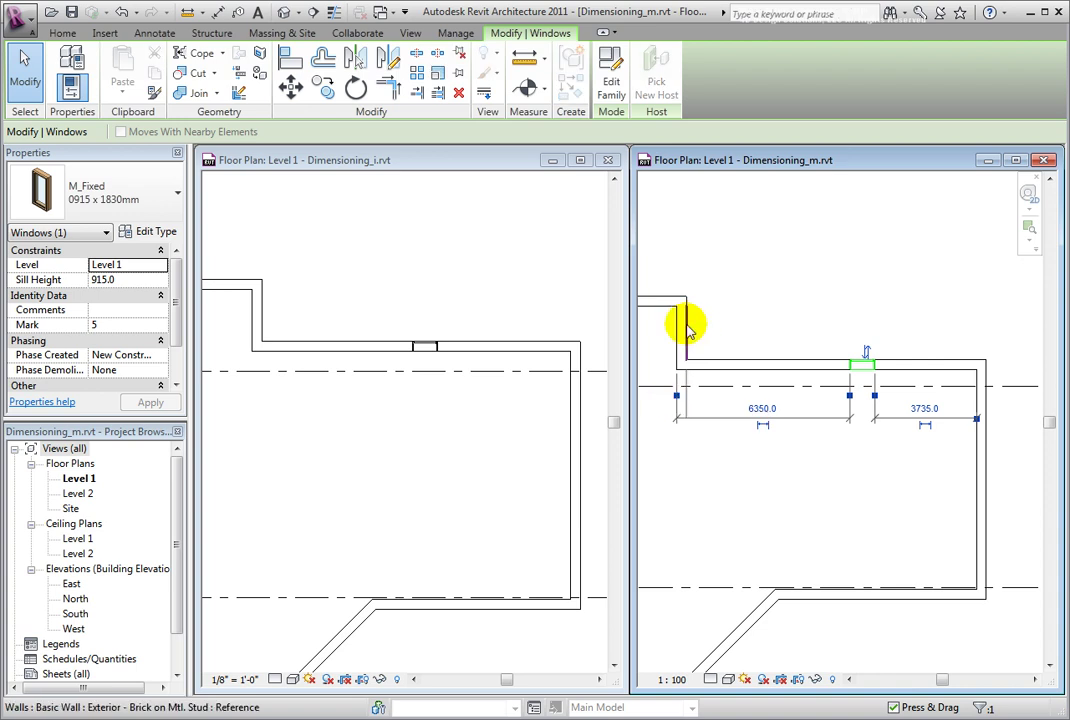
click(687, 330)
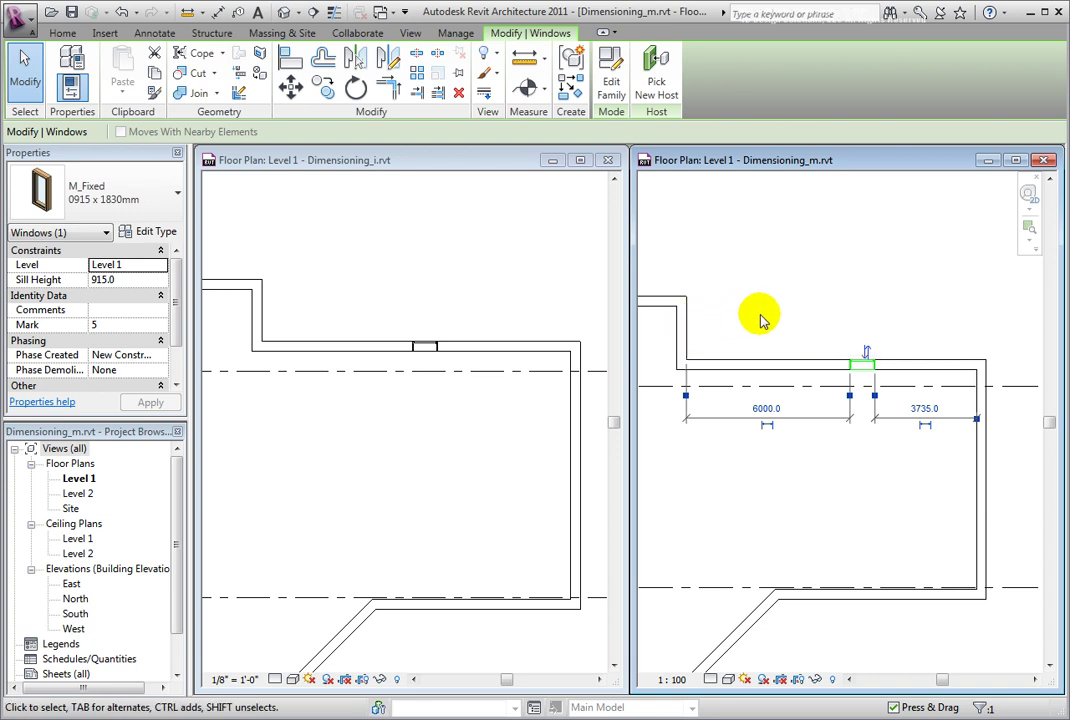
click(849, 397)
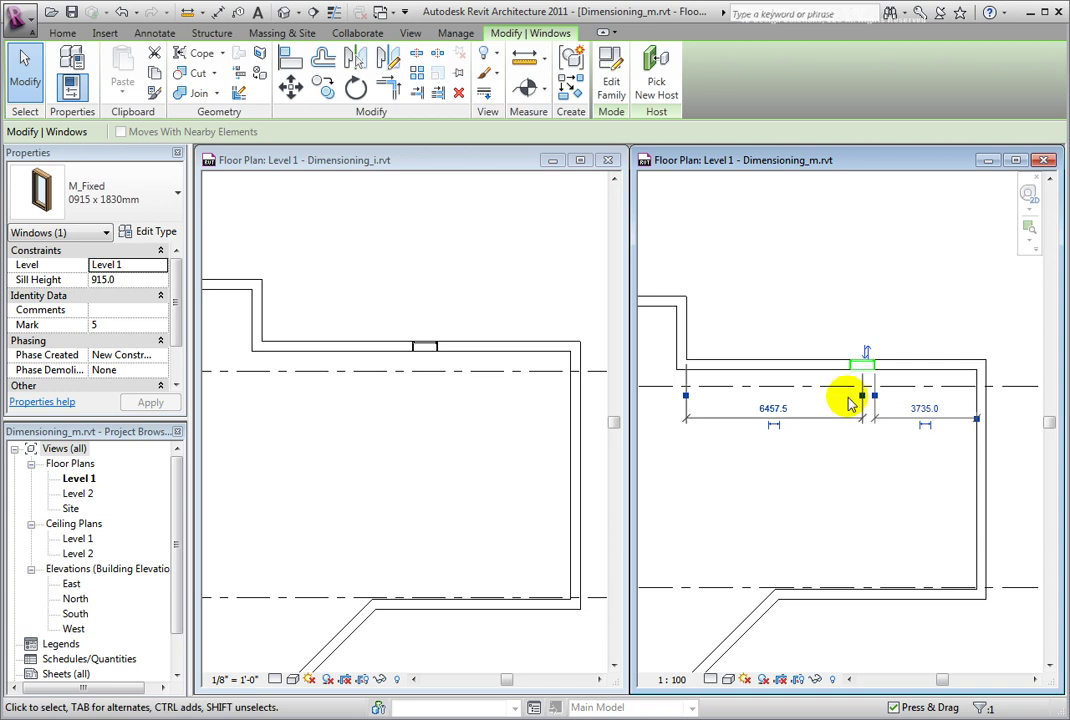
click(862, 396)
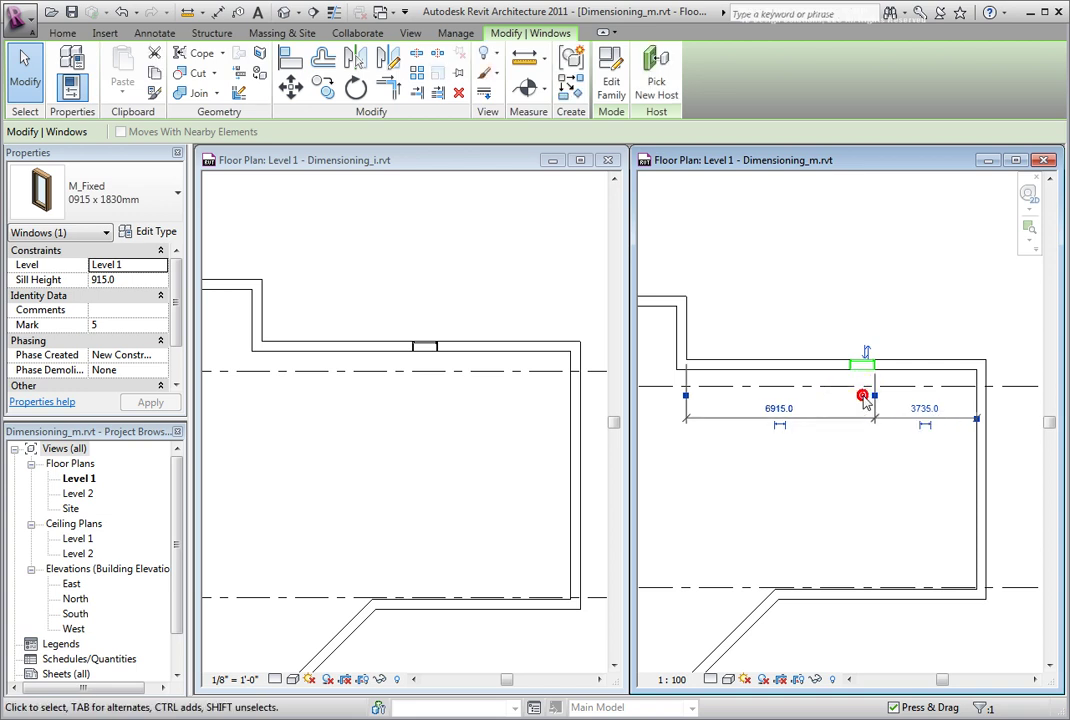
click(873, 397)
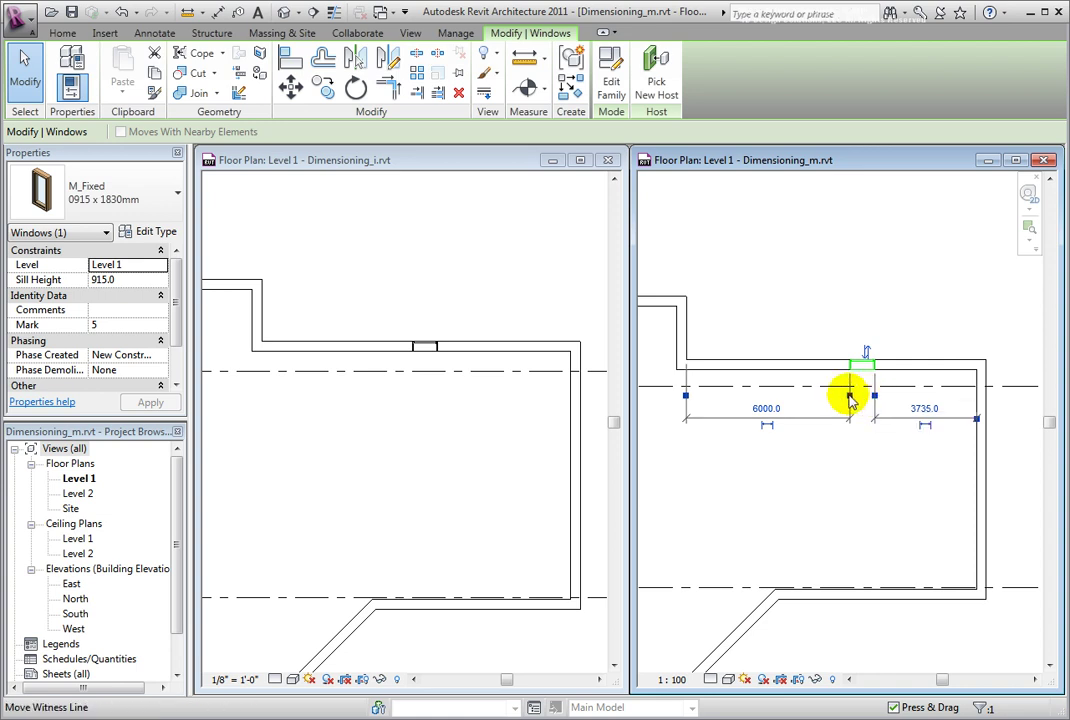
click(849, 395)
click(864, 396)
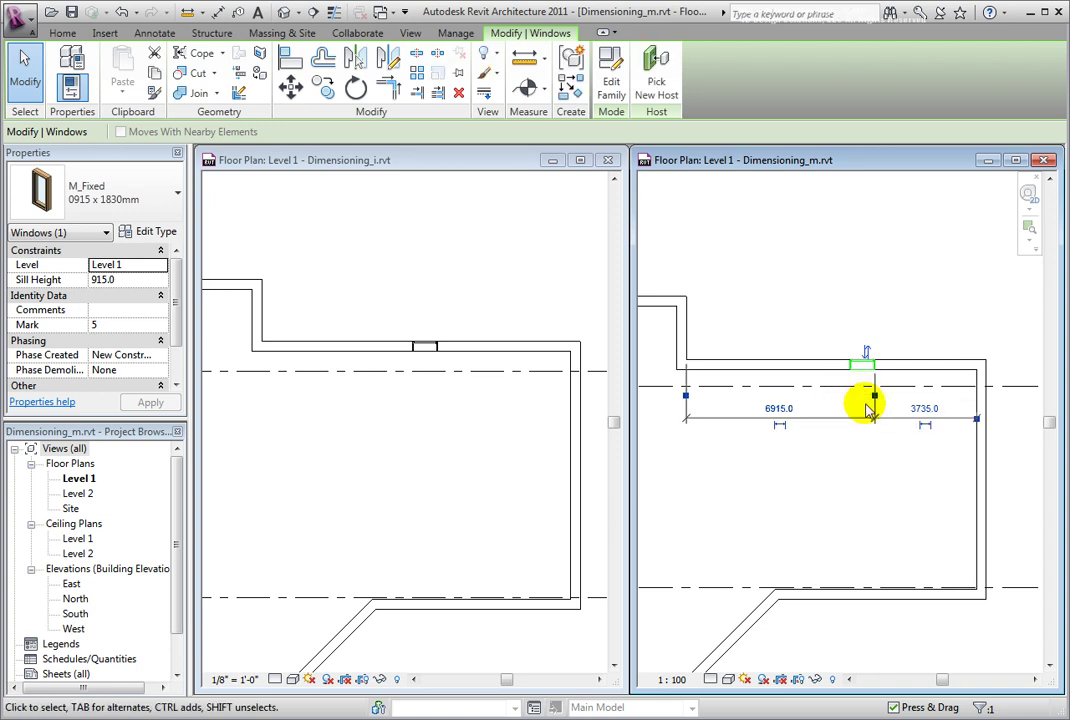
click(866, 443)
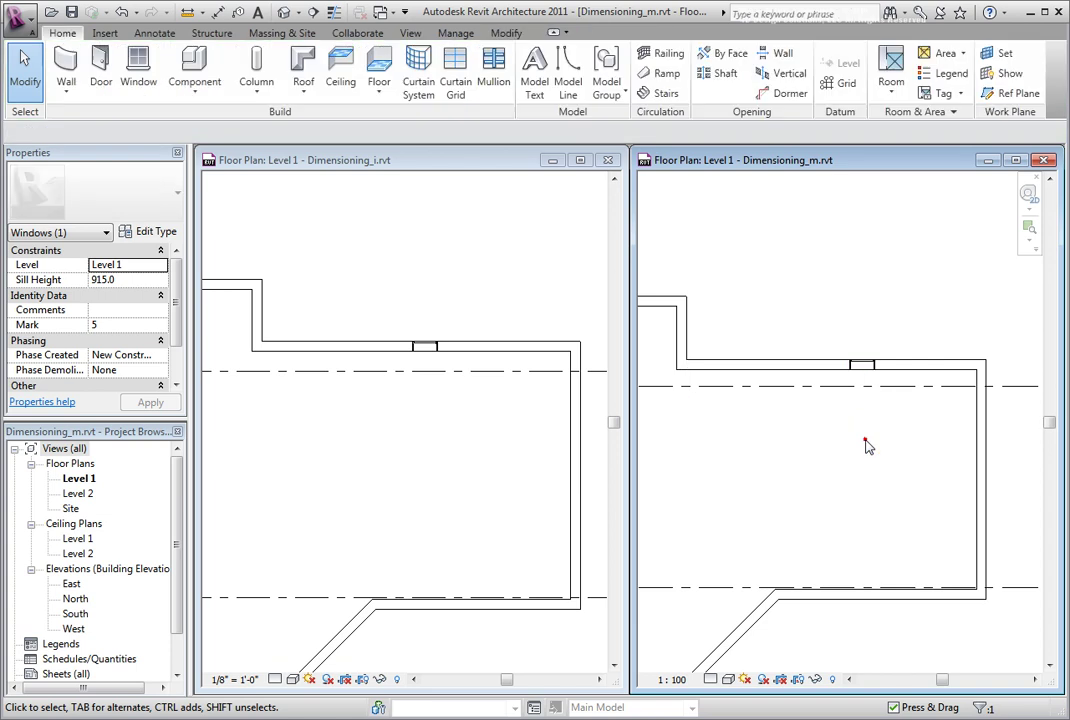
Change the 6915.0 temporary dimension to 8000, leaving 2650.0 on the right
click(862, 363)
click(782, 409)
click(782, 409)
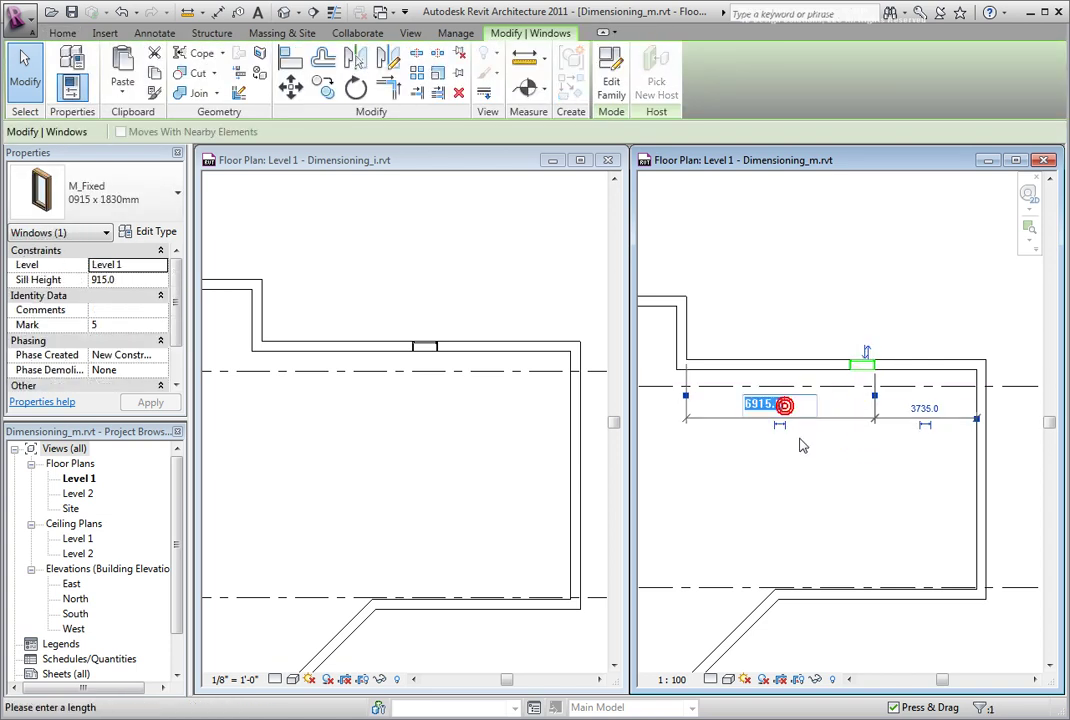
text(8000)
key(Return)
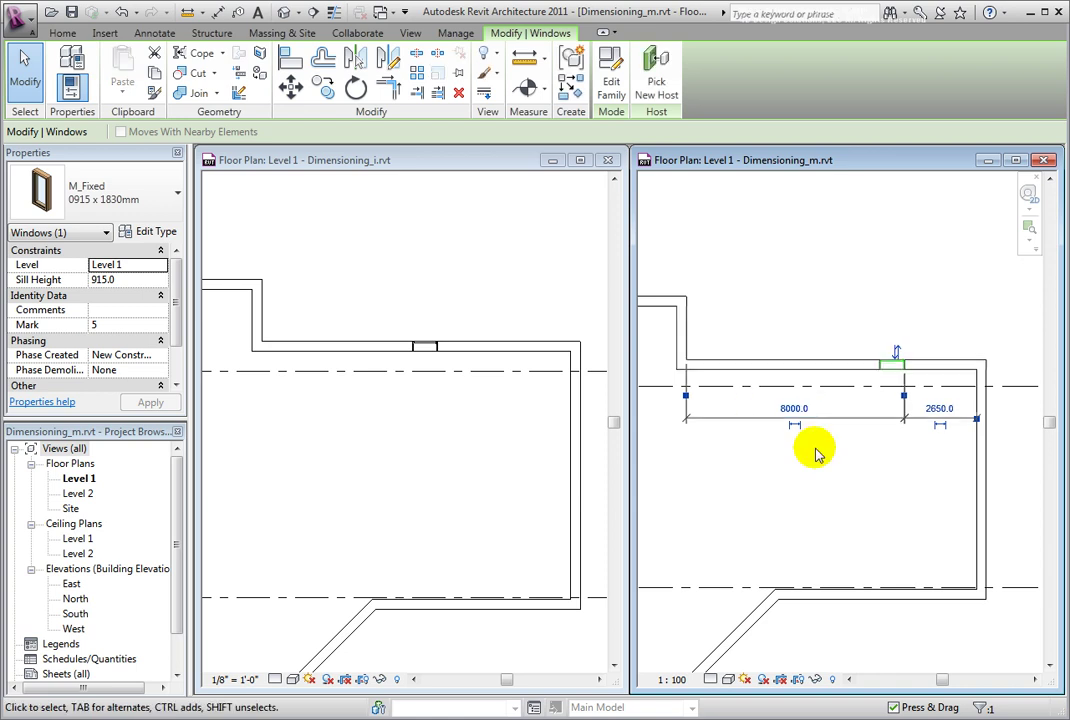
Make the 8000 window dimension in Dimensioning_m permanent
click(800, 479)
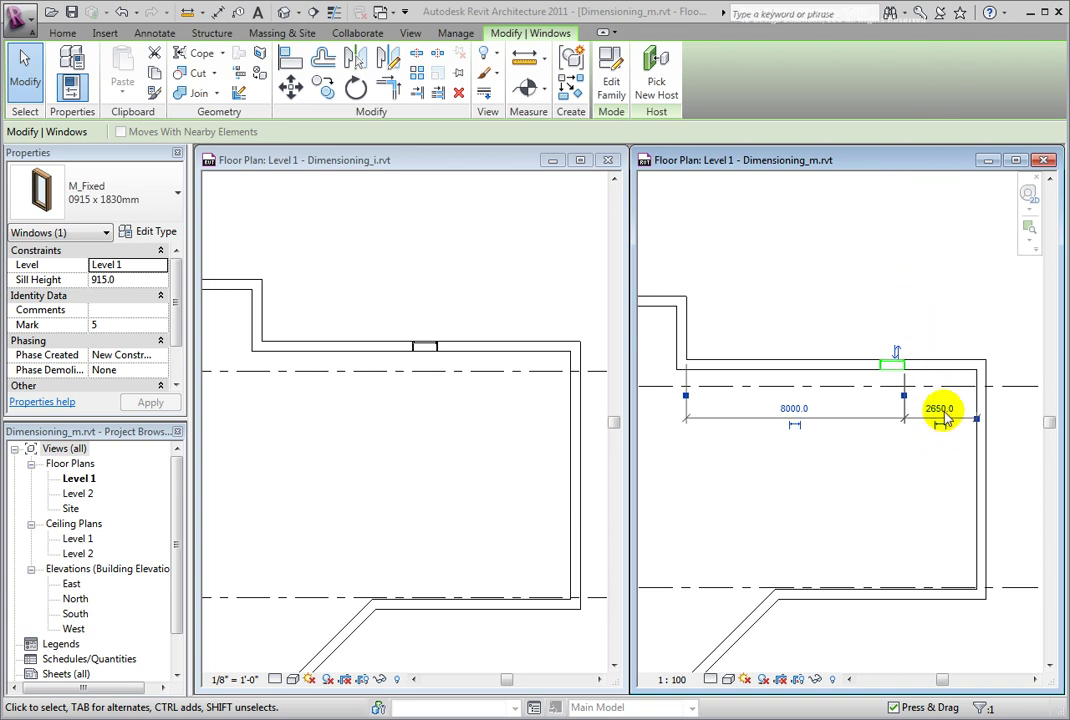
click(795, 428)
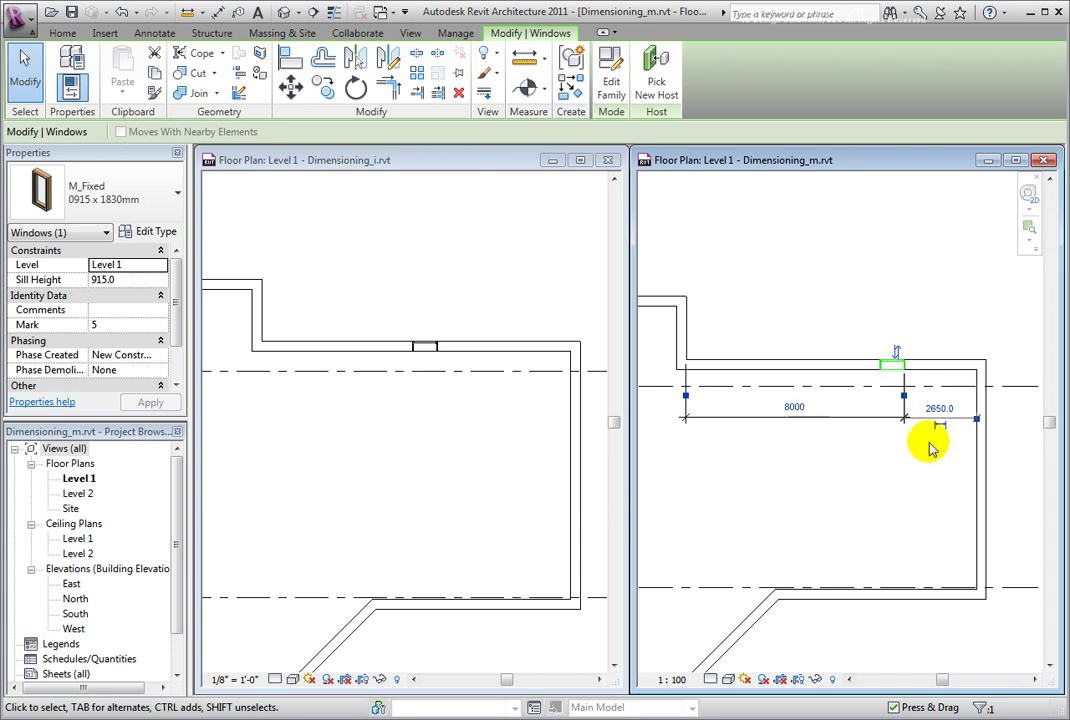
key(Escape)
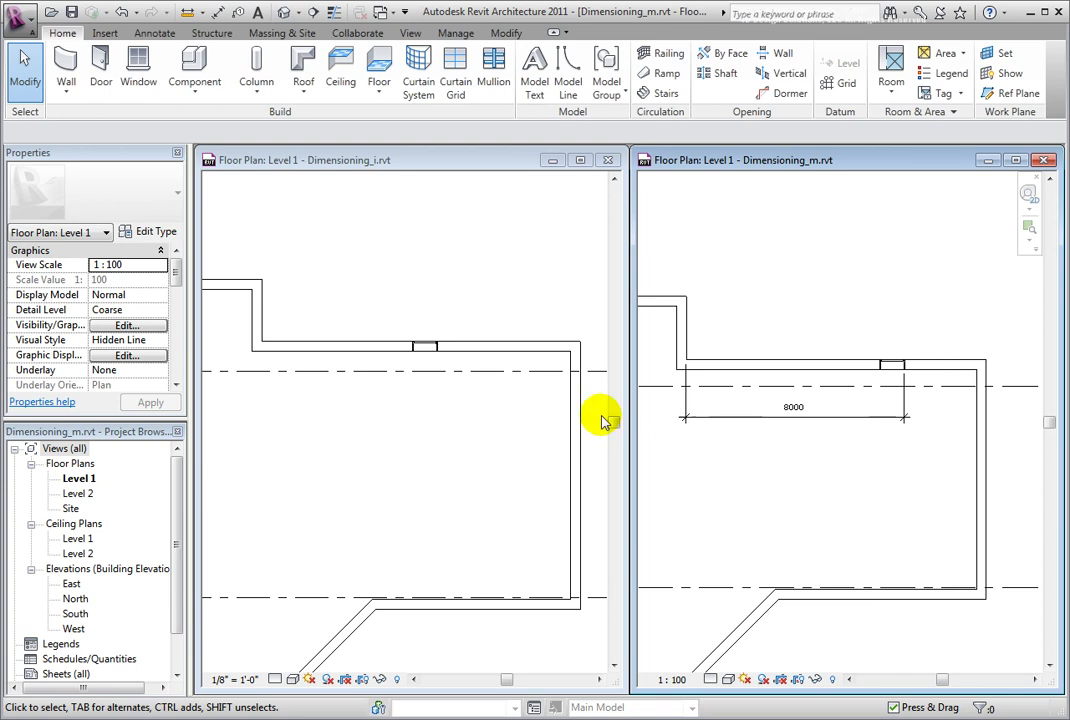
Make the Dimensioning_i window's 19'-5 1/16" and 18'-6 15/16" dimensions permanent
click(485, 411)
click(425, 347)
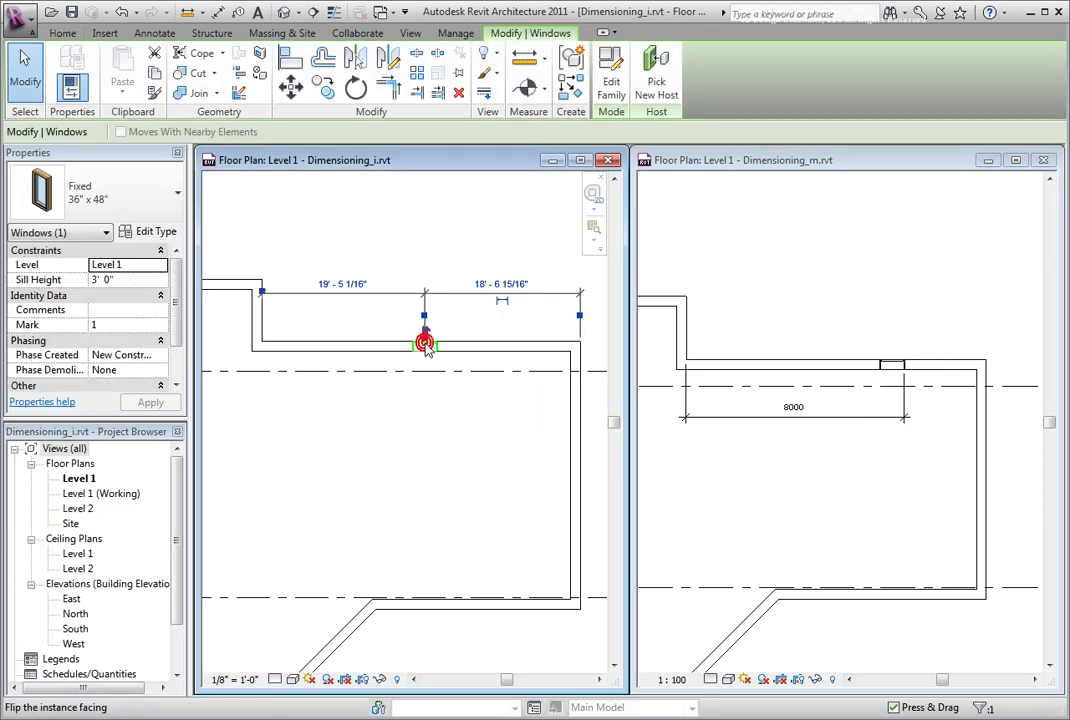
click(500, 299)
click(500, 419)
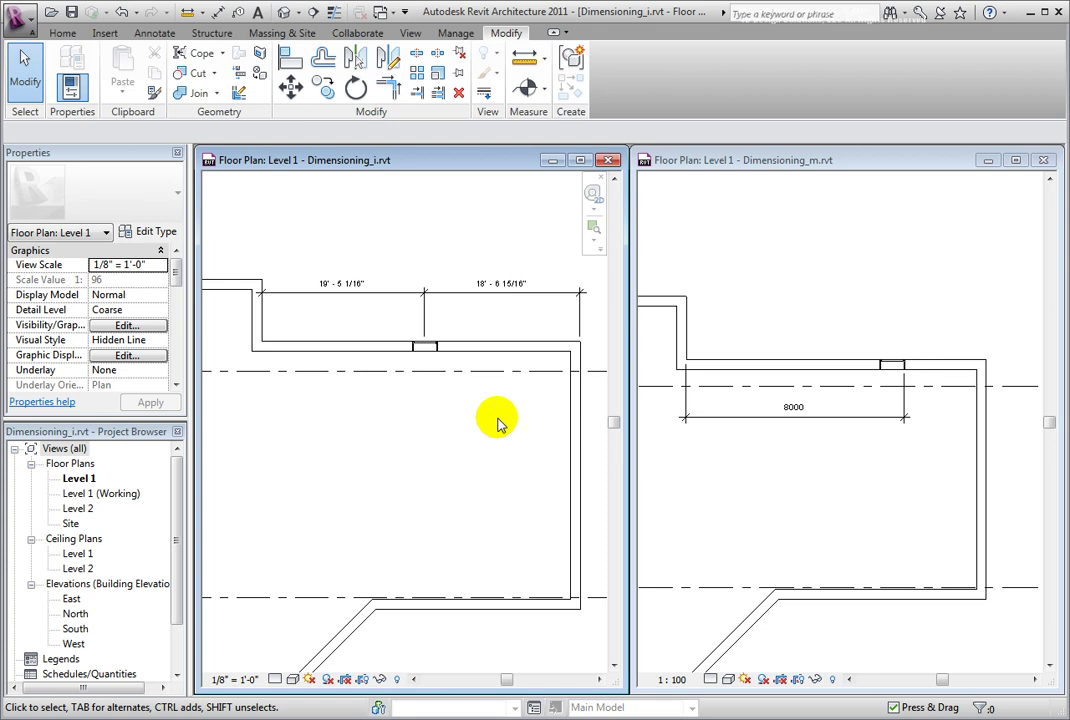
Reselect the Dimensioning_m window and start replacing its 2650.0 distance with 3000
click(829, 420)
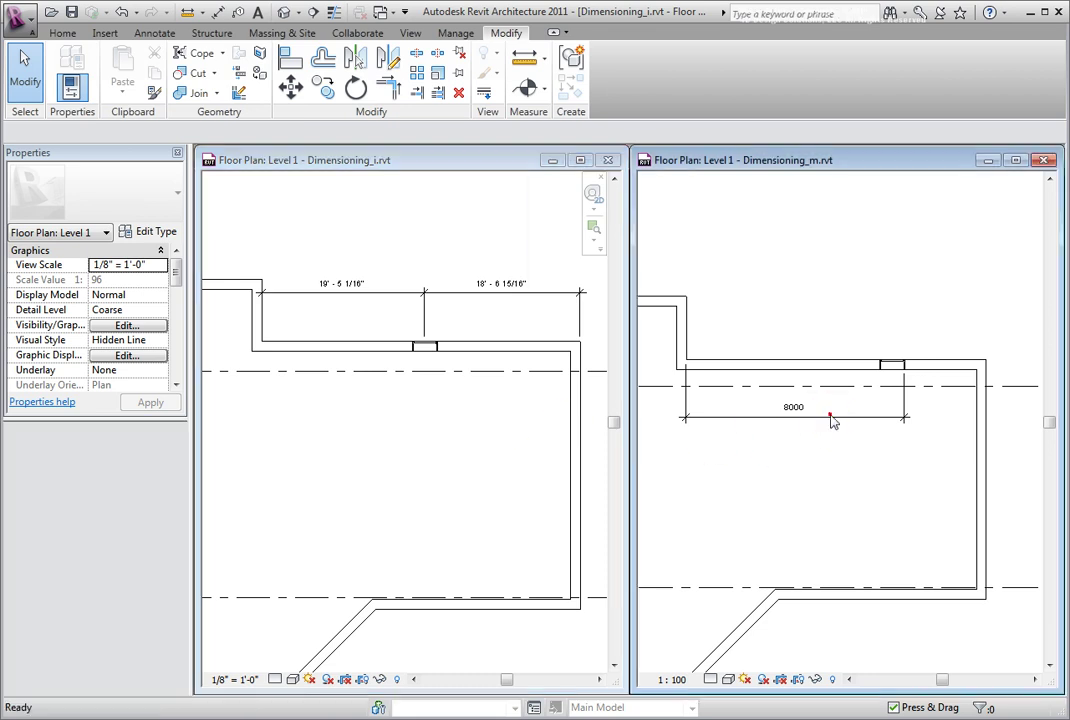
click(827, 421)
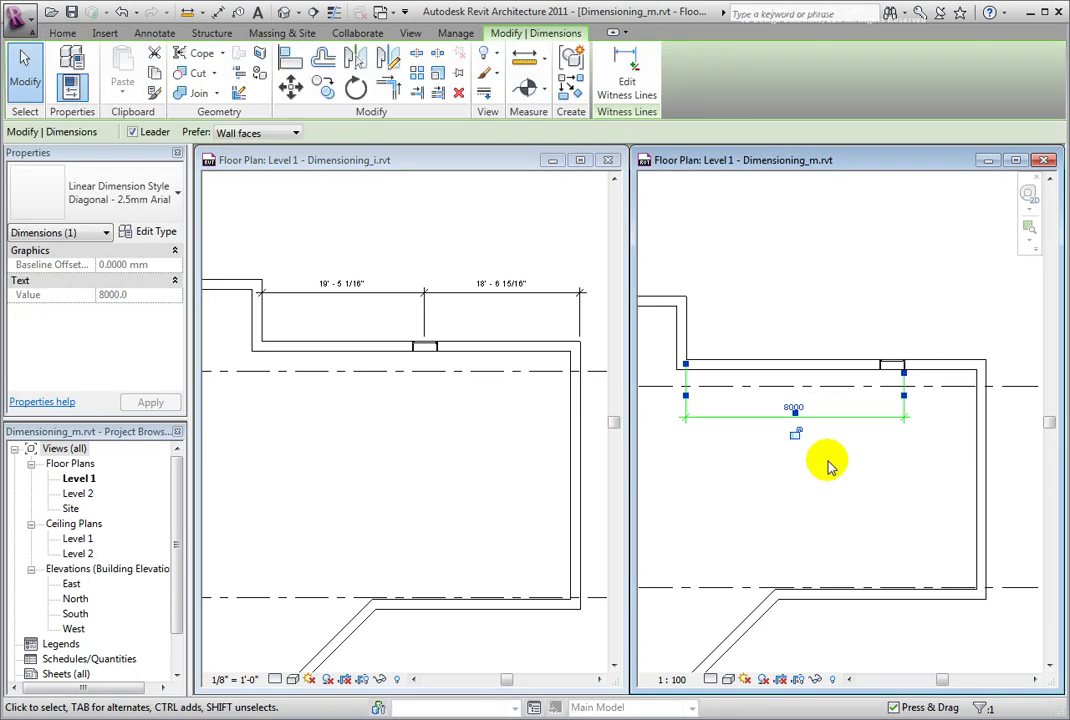
click(908, 460)
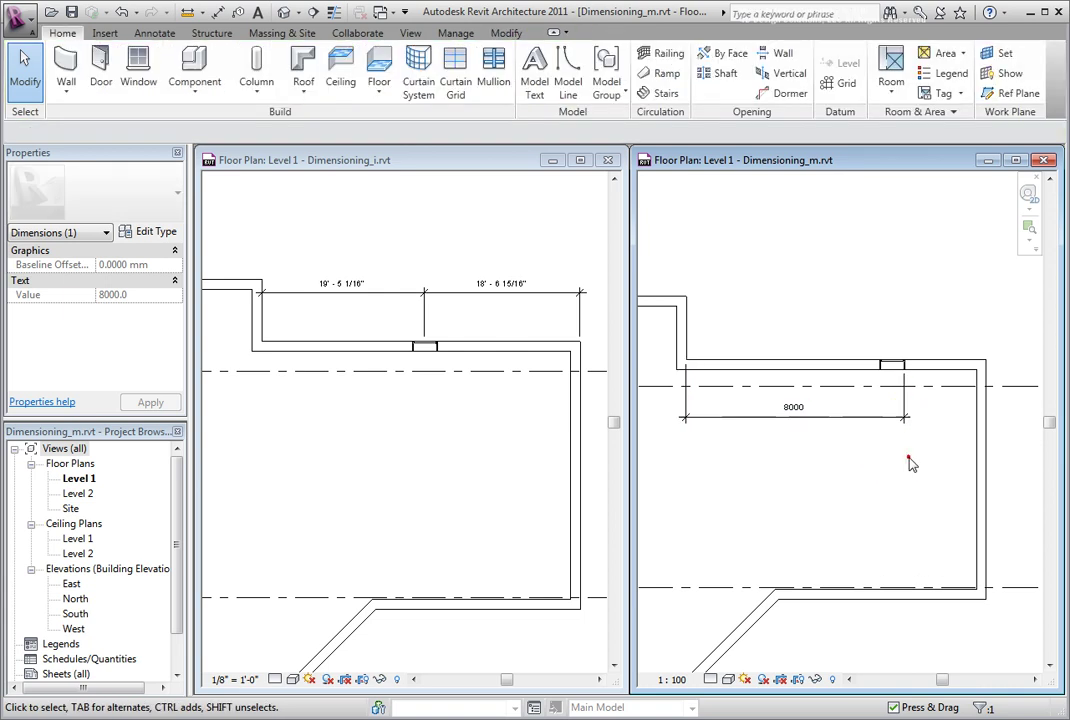
click(893, 368)
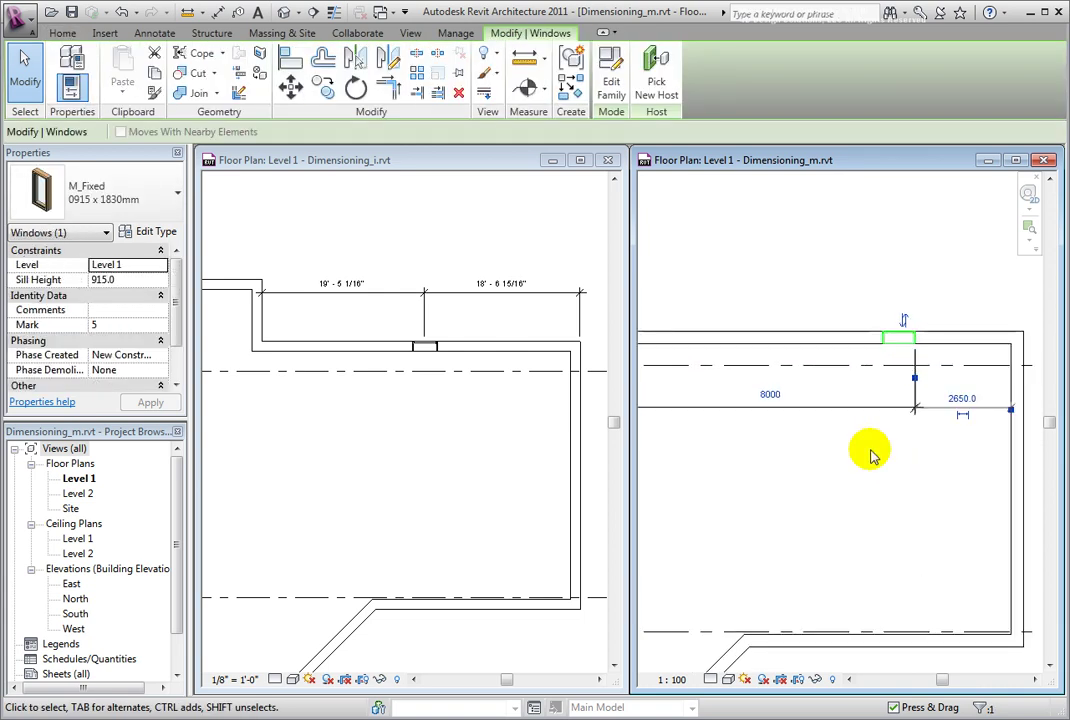
scroll(870, 455, down, 2)
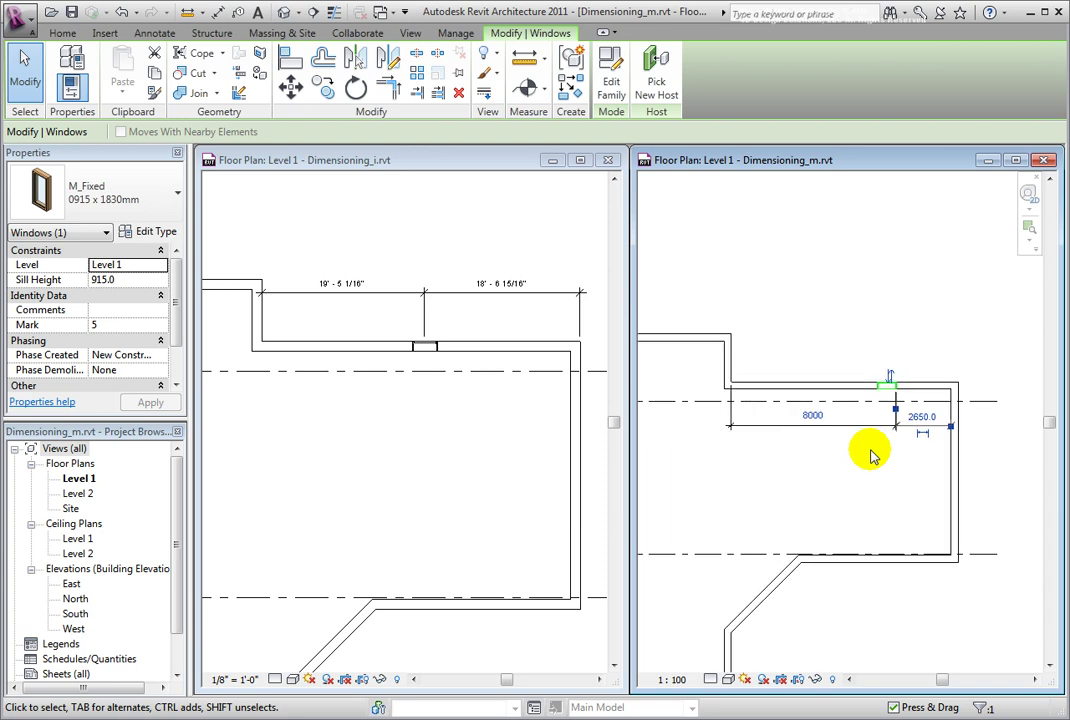
scroll(870, 455, up, 2)
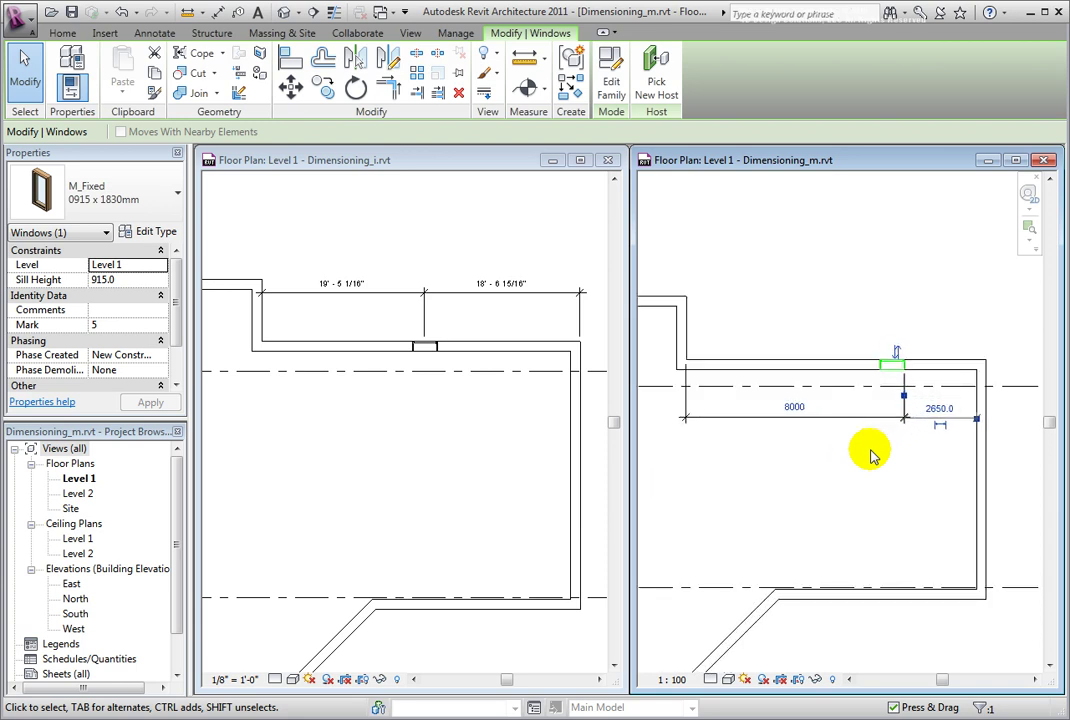
click(870, 455)
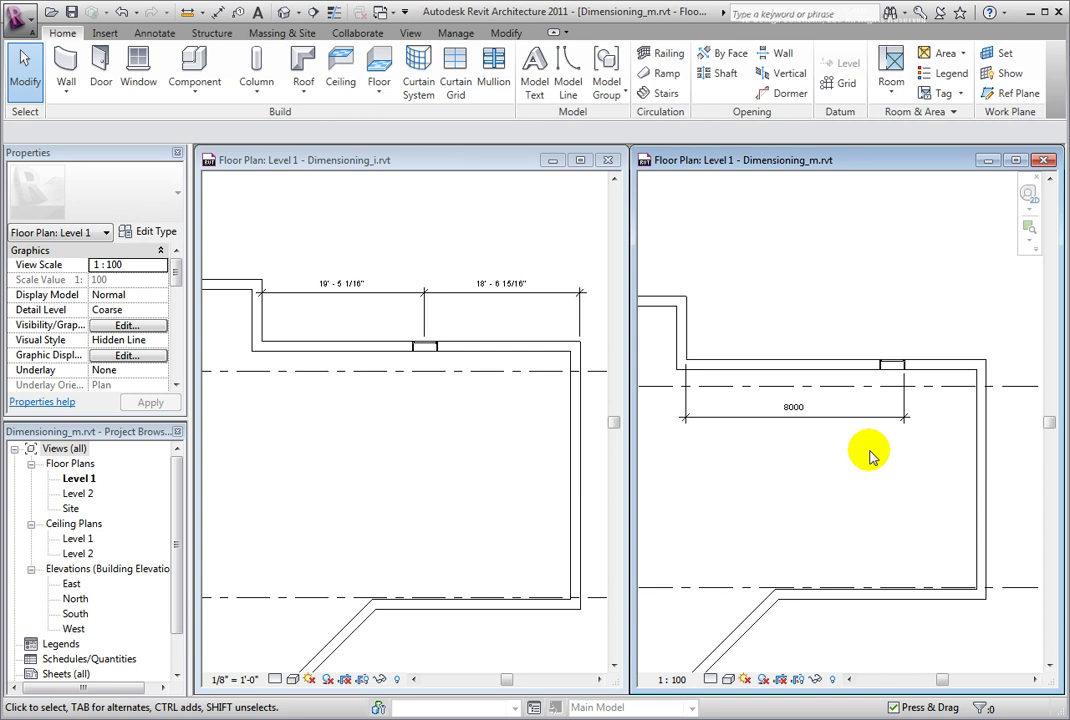
click(890, 365)
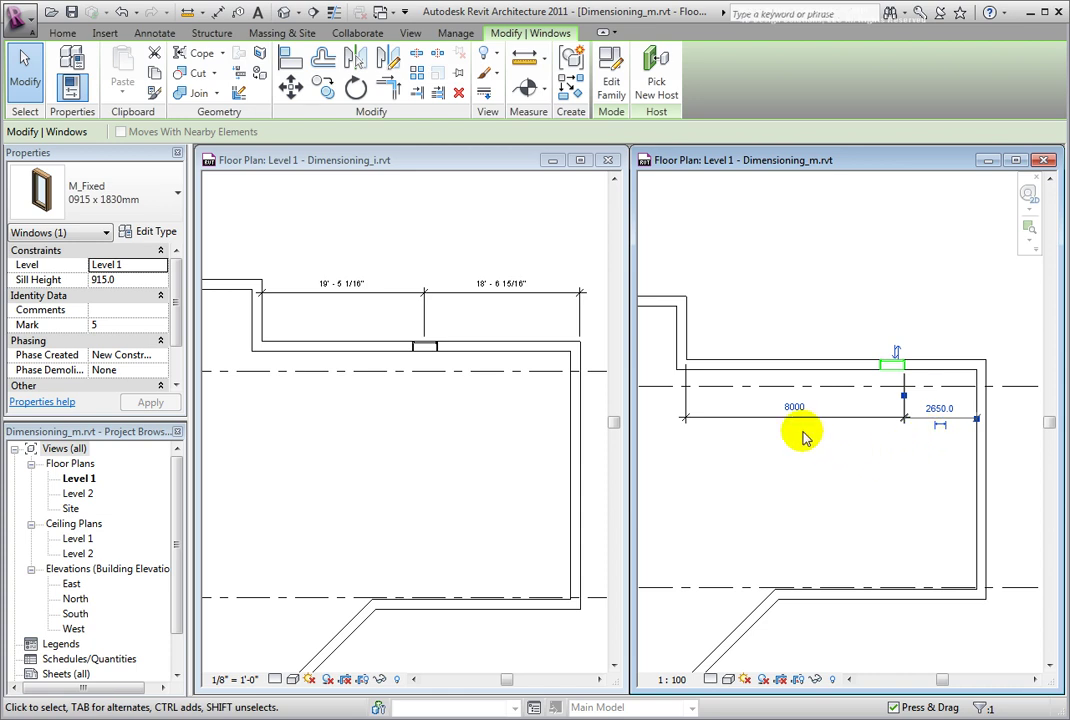
click(918, 410)
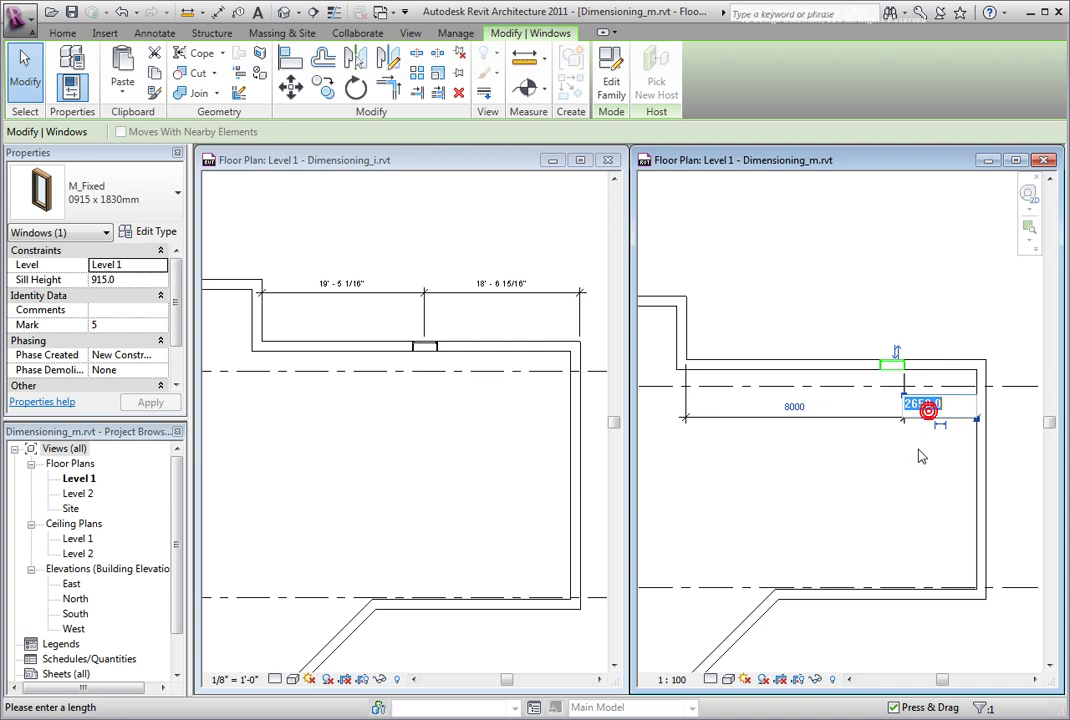
text(3000)
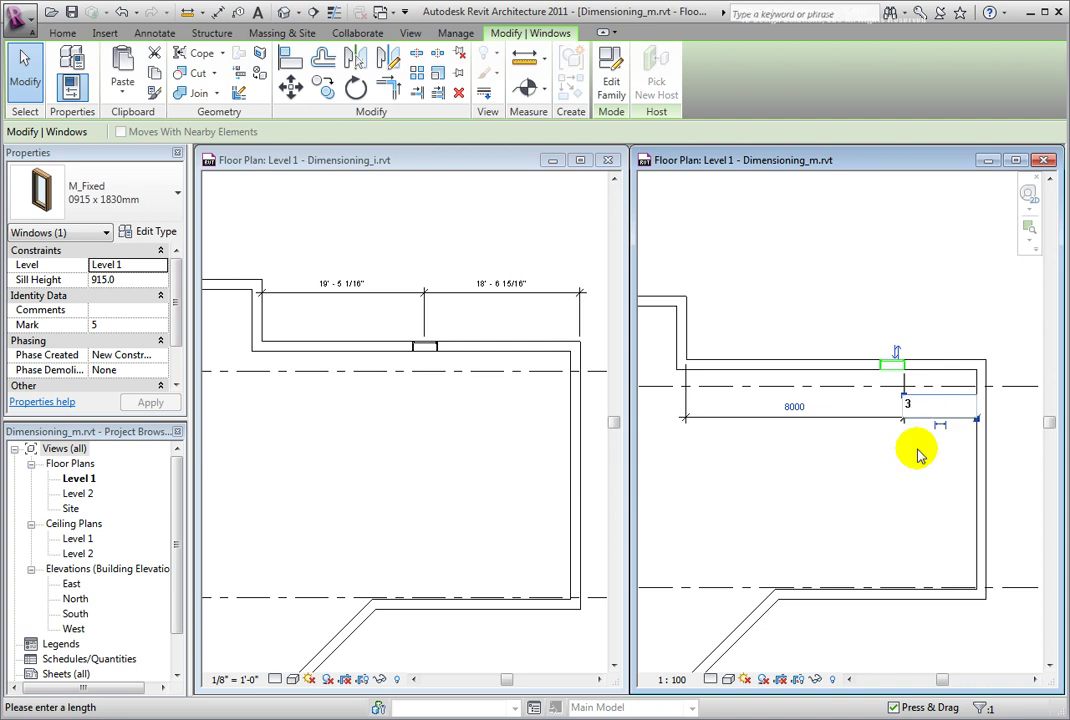